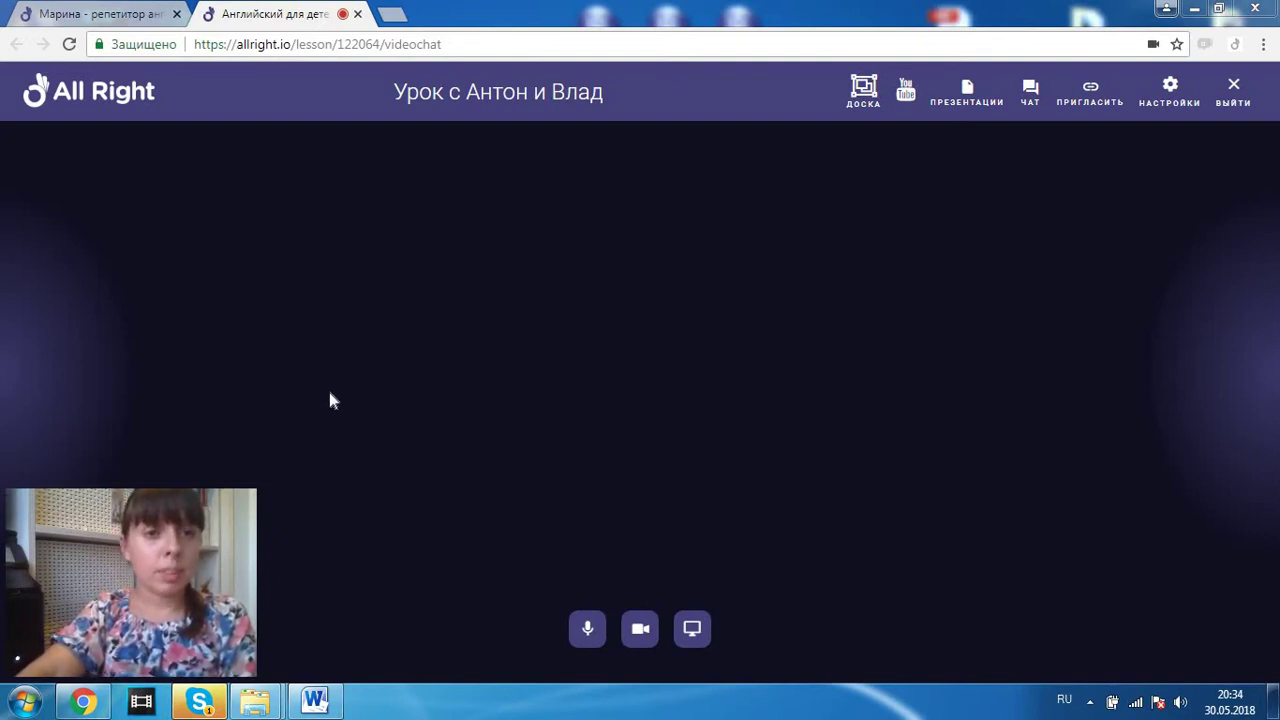
Step: Open the details of the Thursday 31 May 09:00 lesson in the teacher's schedule and copy its video chat link
left_click(115, 20)
left_click(948, 222)
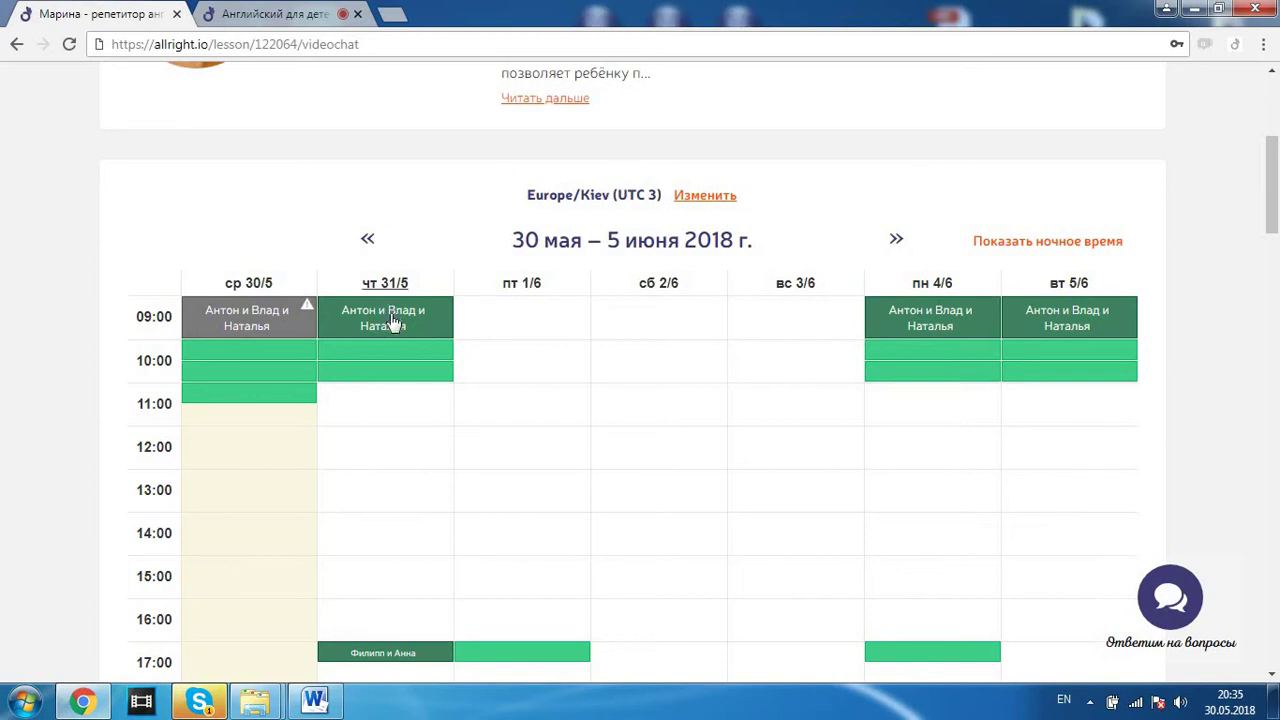
left_click(397, 320)
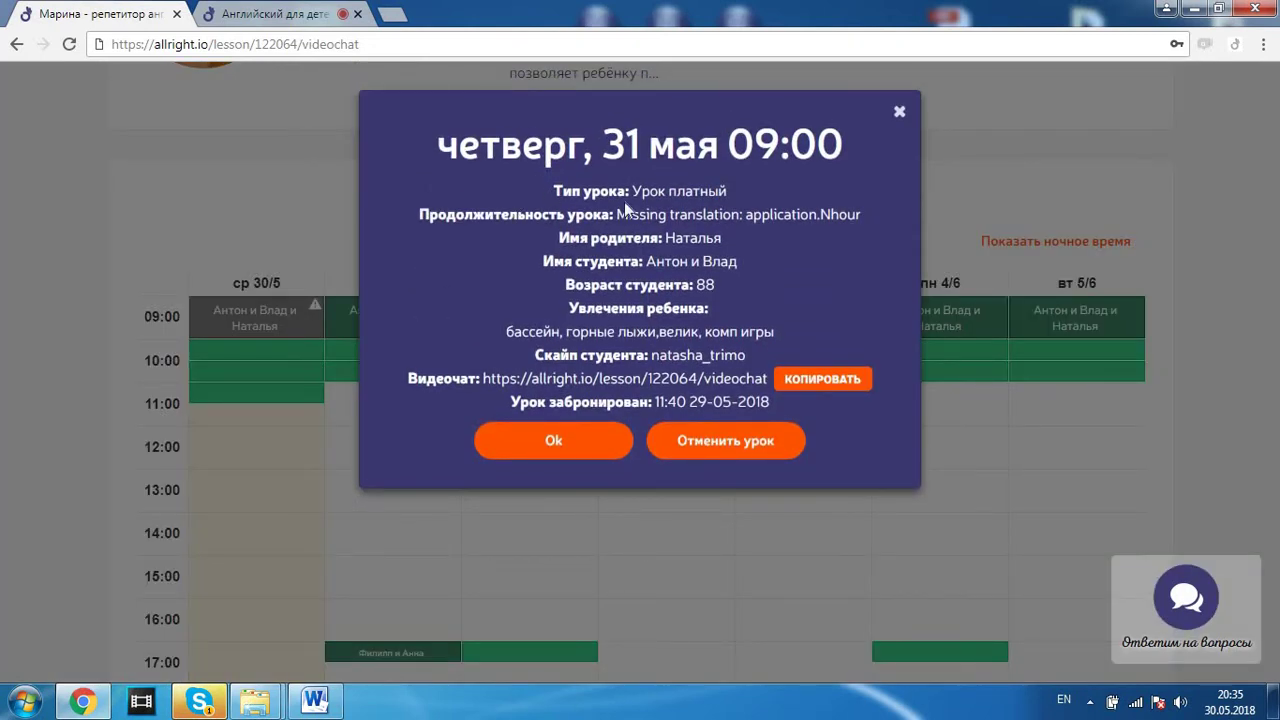
left_click_drag(425, 379, 484, 379)
left_click(838, 380)
left_click(900, 115)
Step: Enter the lesson's video chat link in the address bar and switch to the already open video chat
left_click(423, 40)
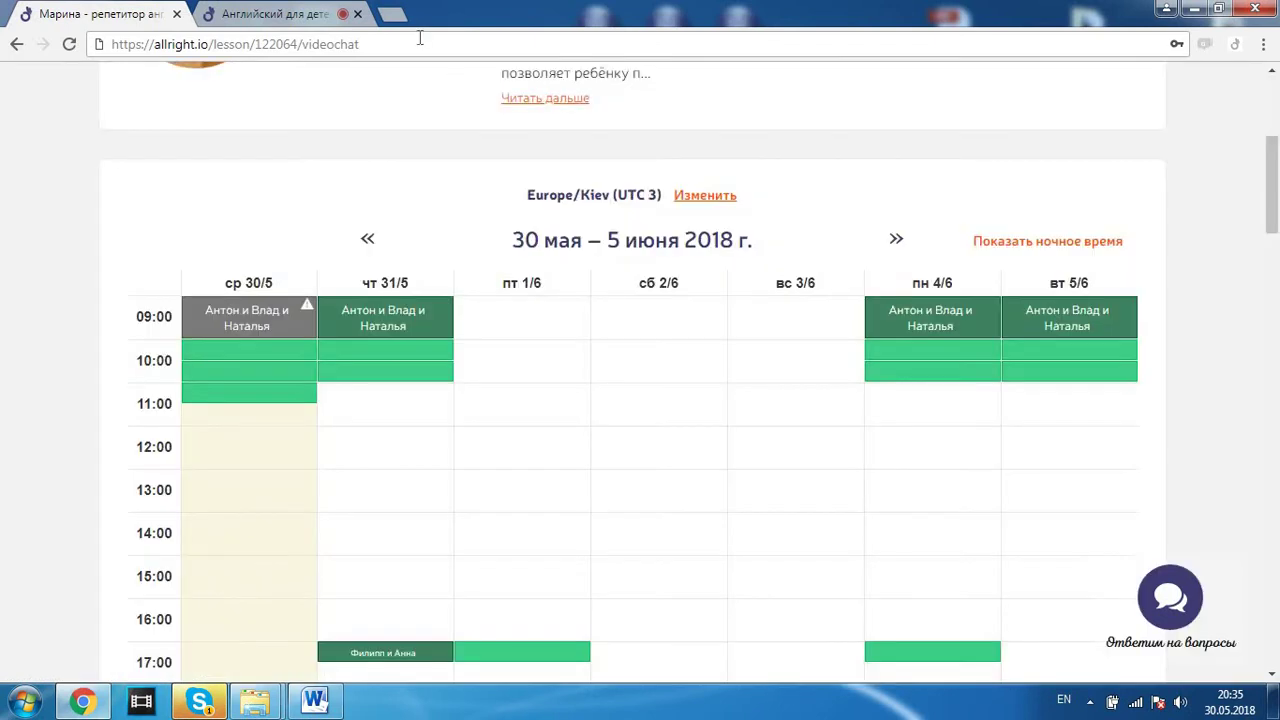
key("ctrl+a")
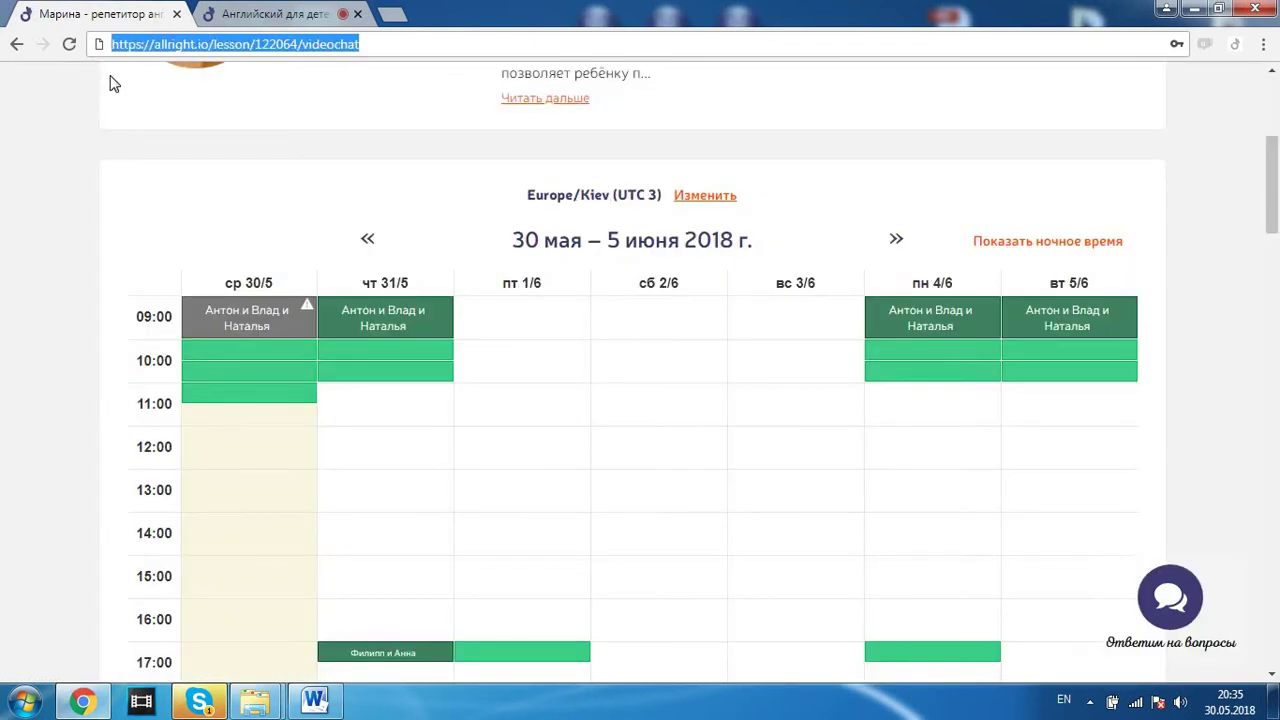
type("https://allright.io/lesson/122064/videochat")
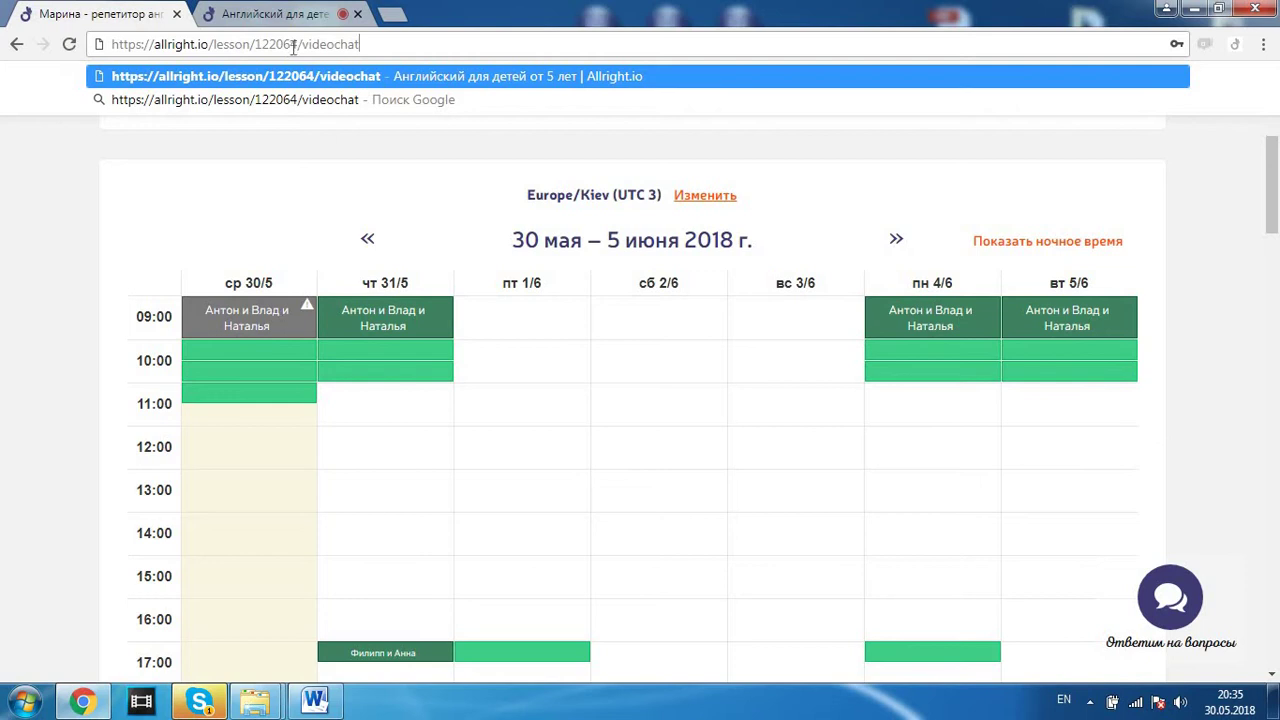
left_click(297, 20)
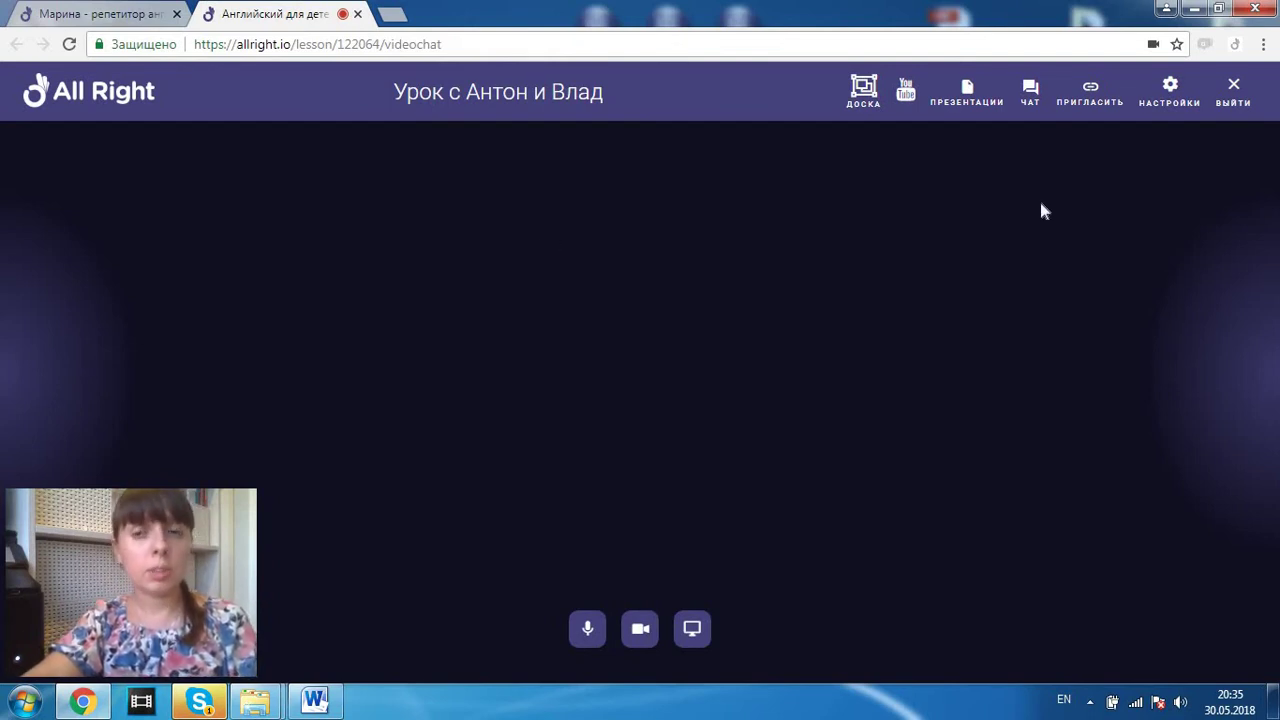
Step: Save the video chat's camera and microphone settings and check the browser's camera and microphone permission for the site
left_click(1162, 108)
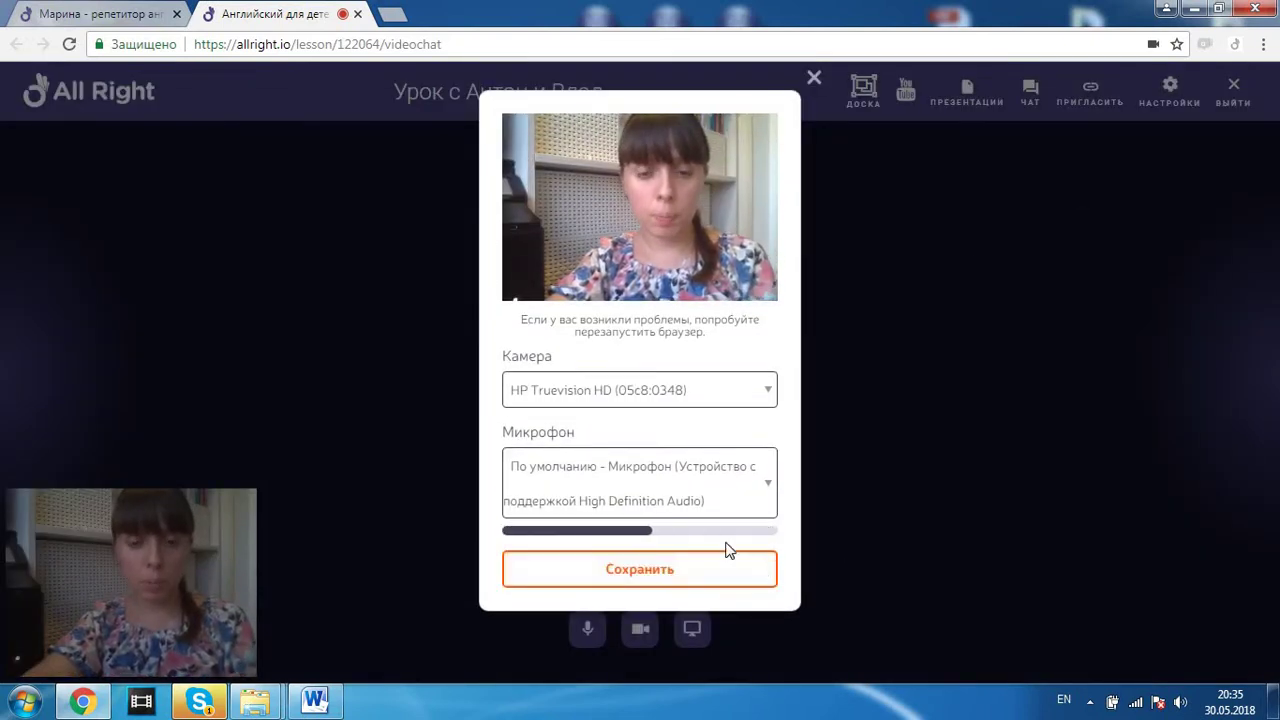
left_click(700, 580)
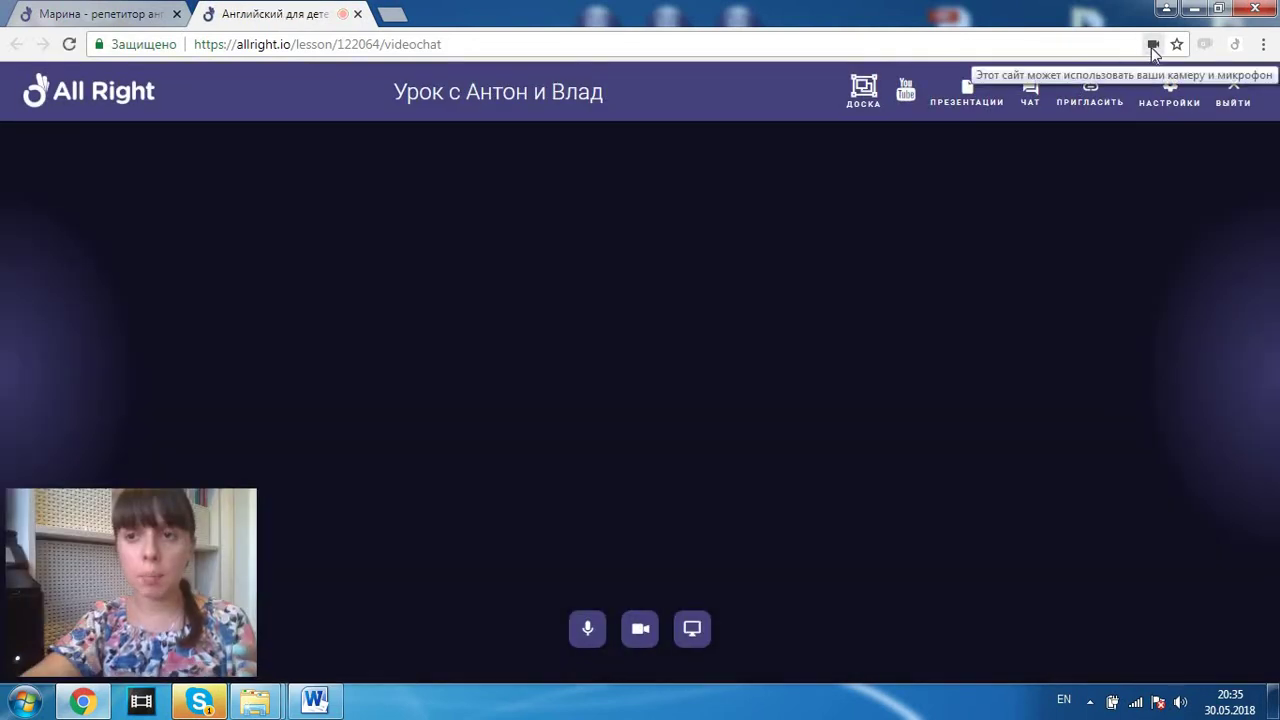
left_click(1152, 45)
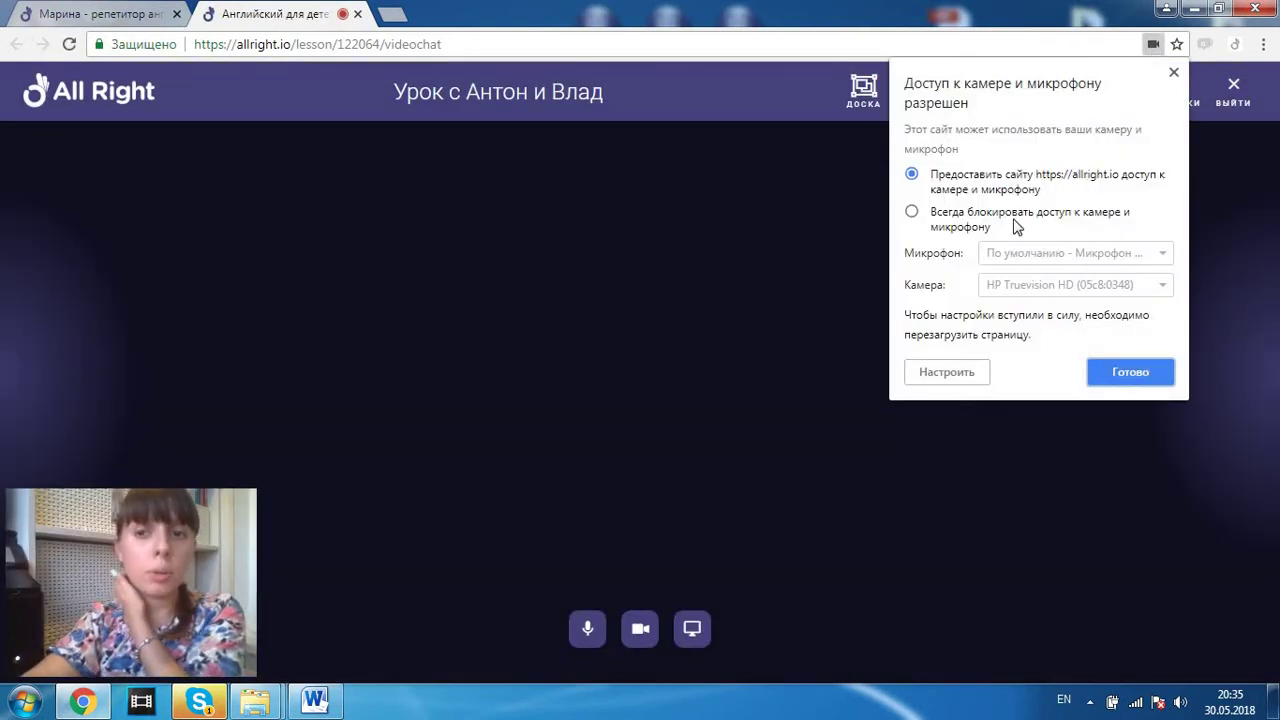
left_click(1174, 73)
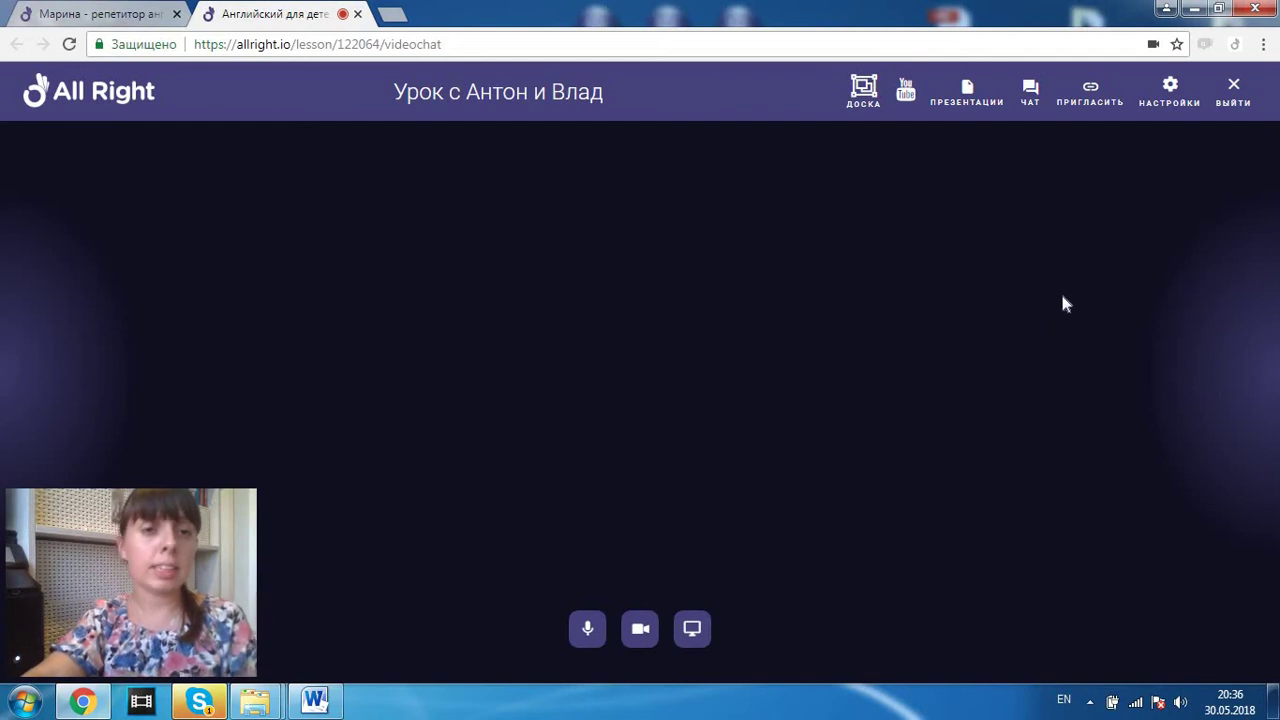
Step: Open the completion form for the Friday 25 May 17:00 lesson from the previous week's schedule and select "Возникли технические сложности"
left_click(125, 14)
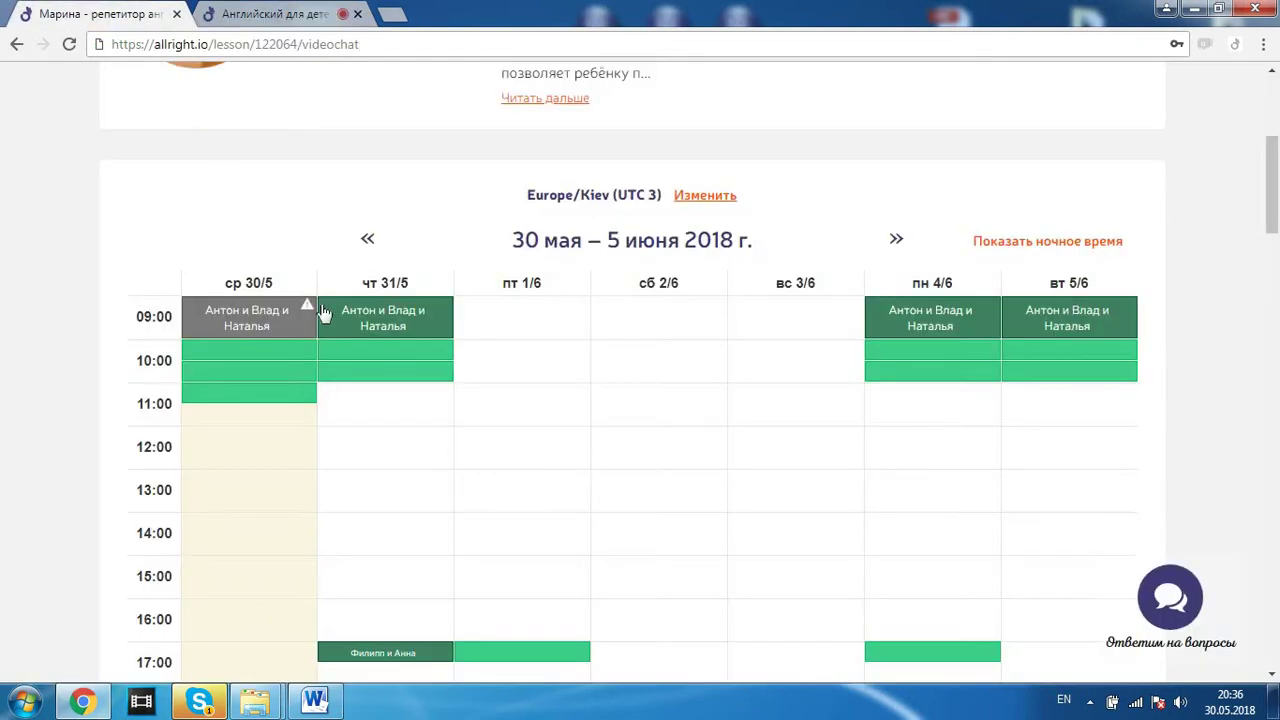
left_click(368, 242)
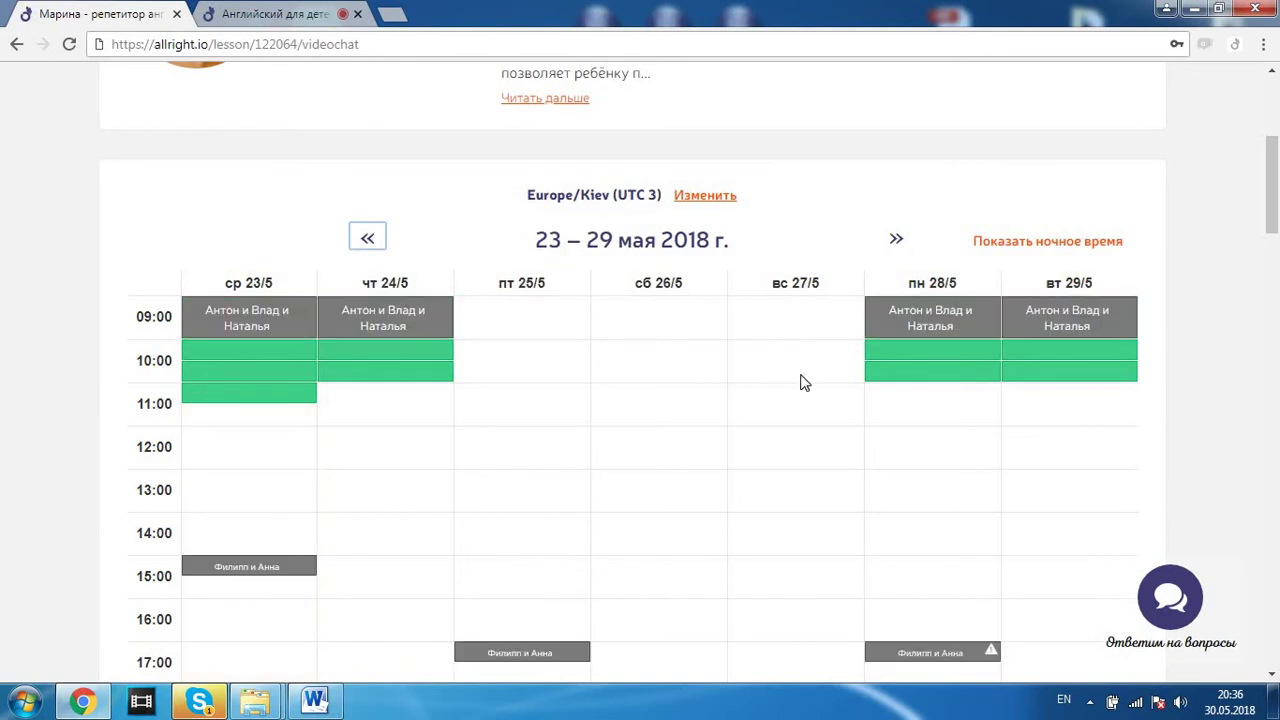
left_click(531, 654)
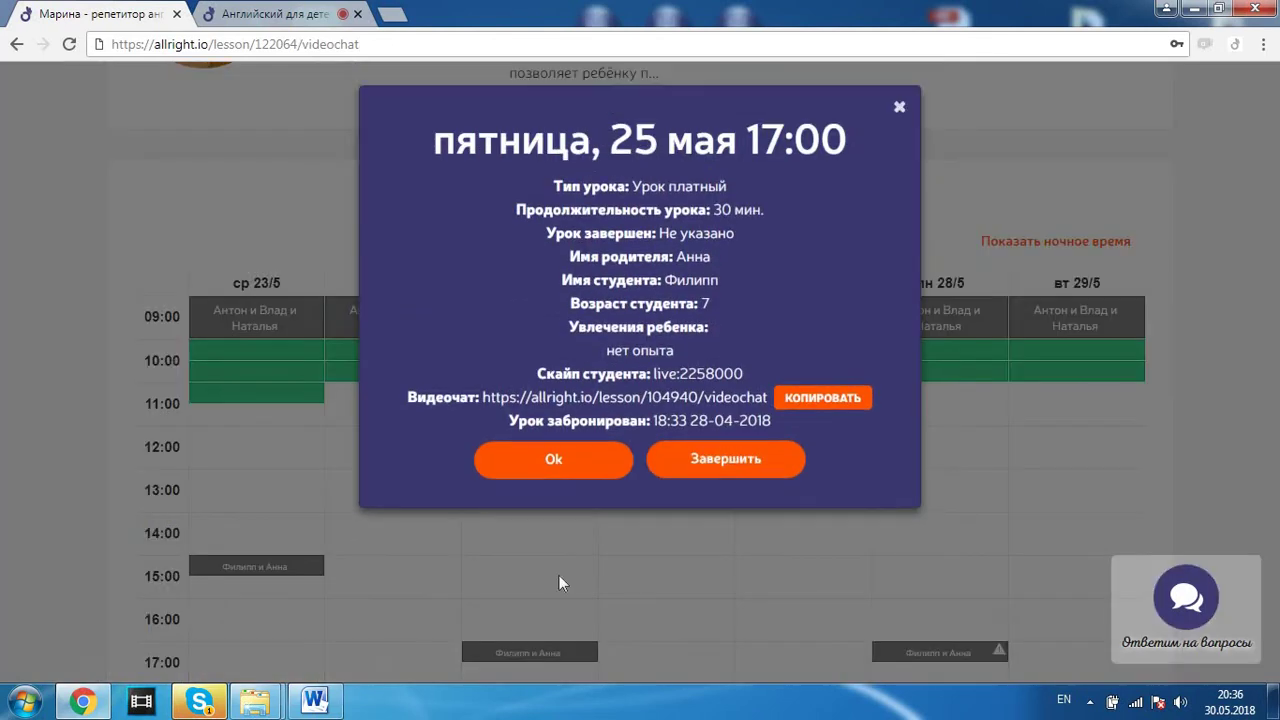
left_click(763, 478)
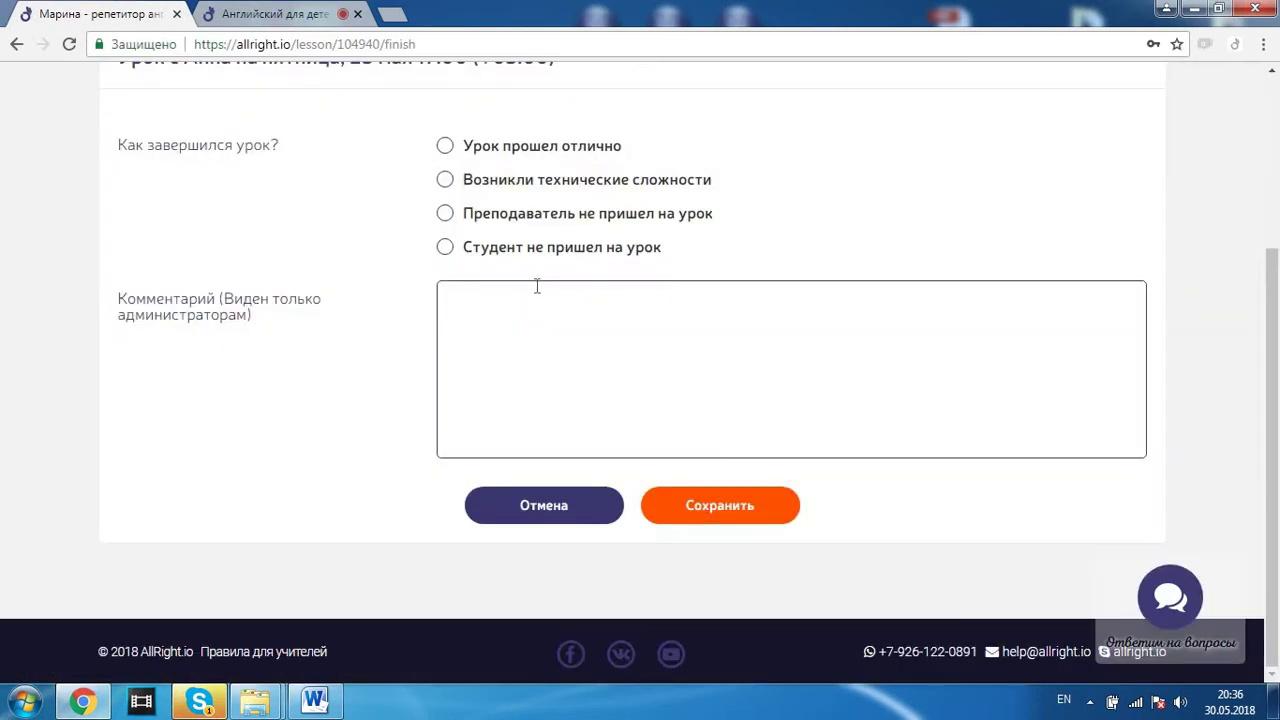
left_click(446, 180)
left_click(478, 307)
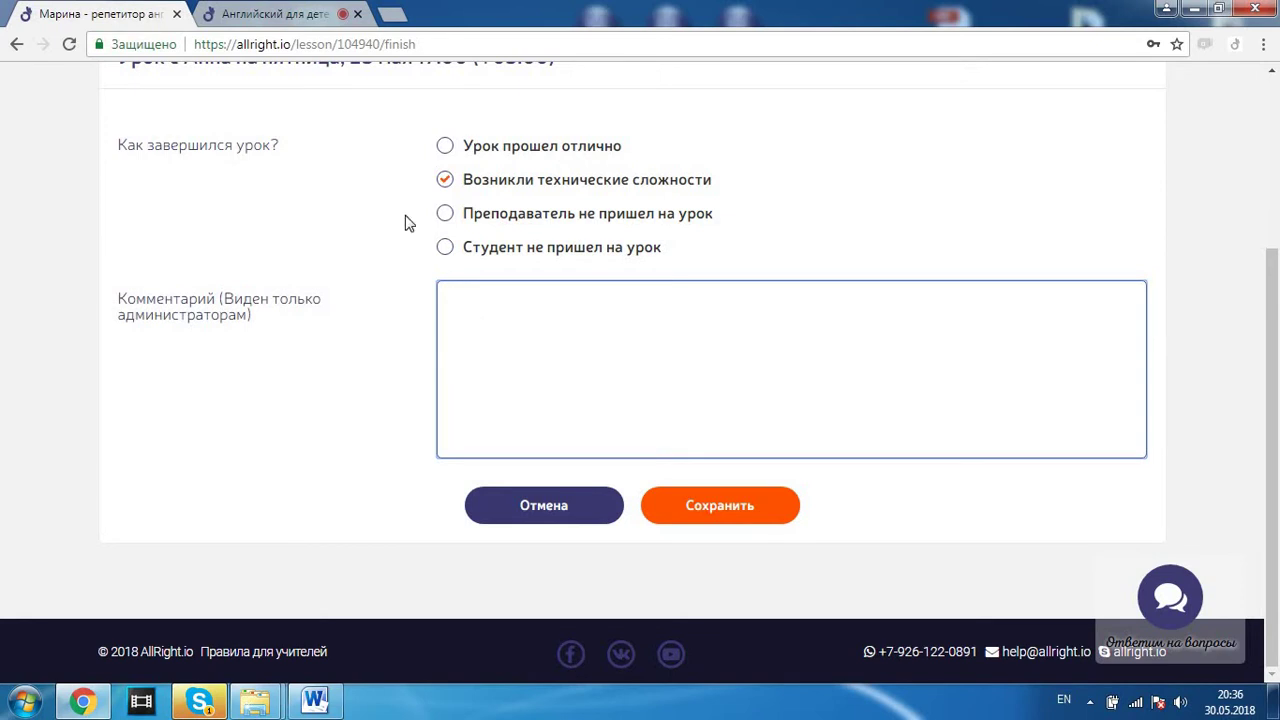
Step: Return to the video chat, compare the sharing options and share the entire screen
left_click(268, 12)
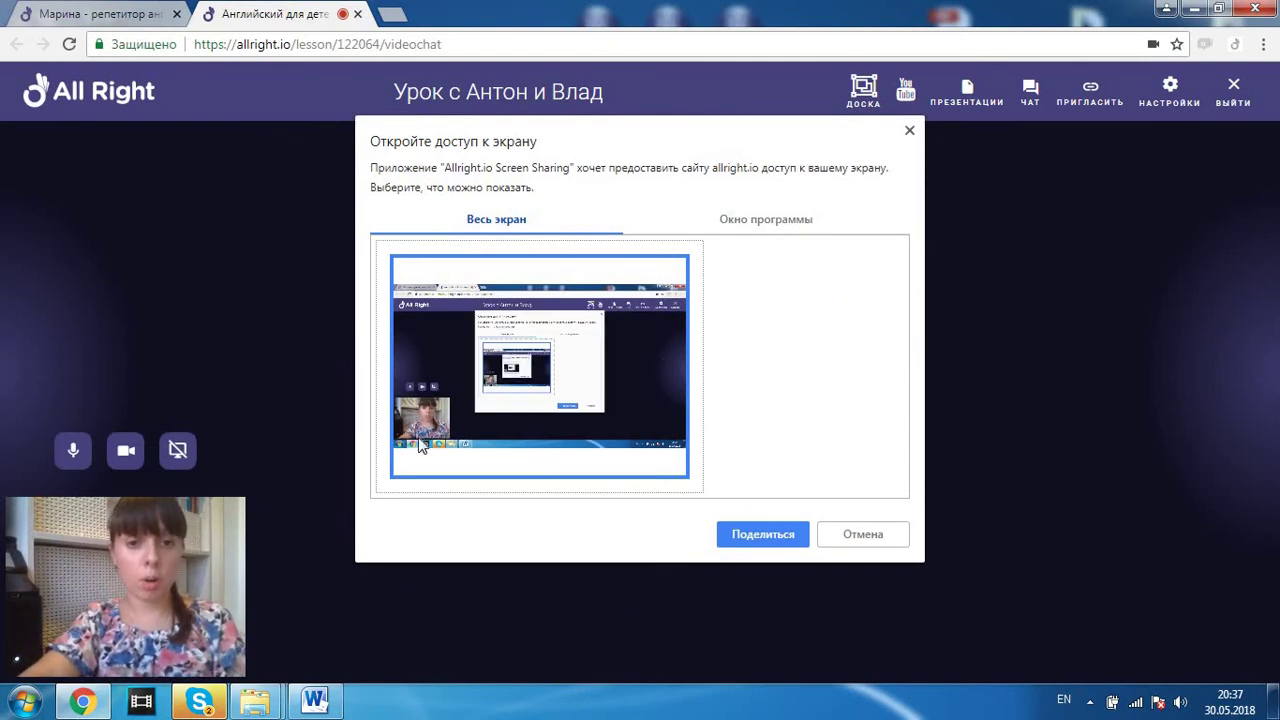
left_click(780, 226)
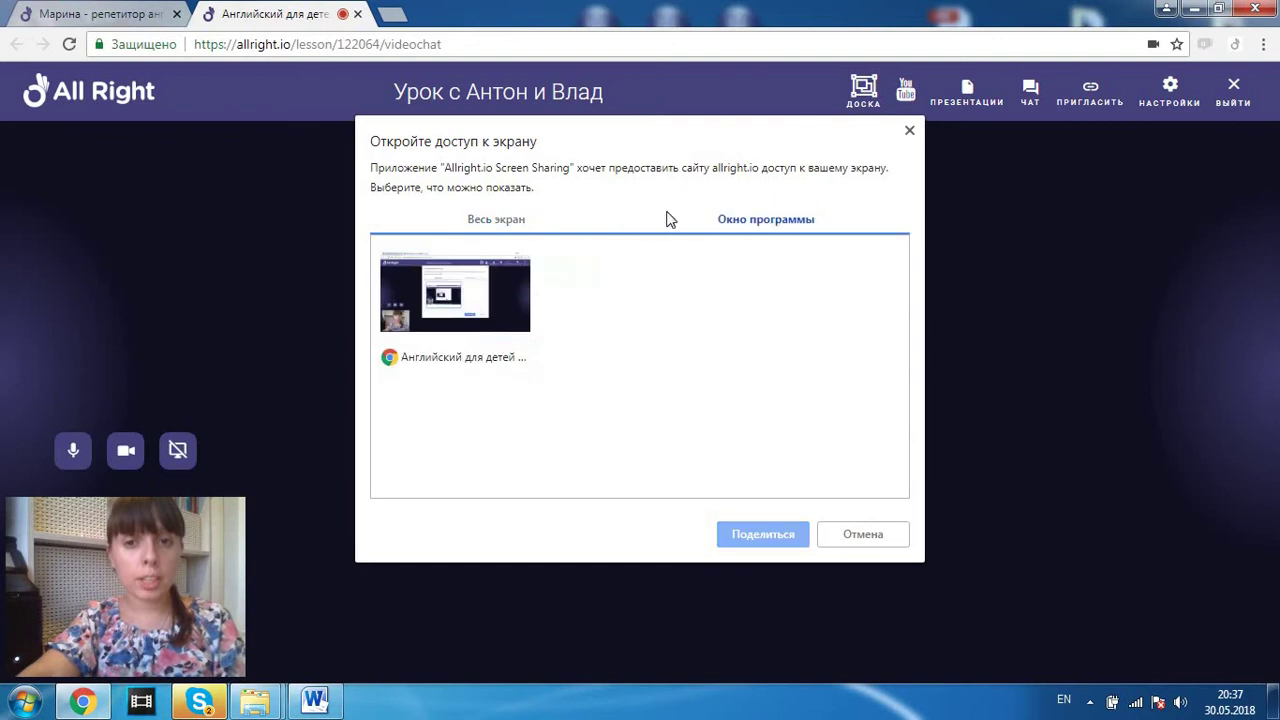
left_click(489, 226)
left_click(760, 535)
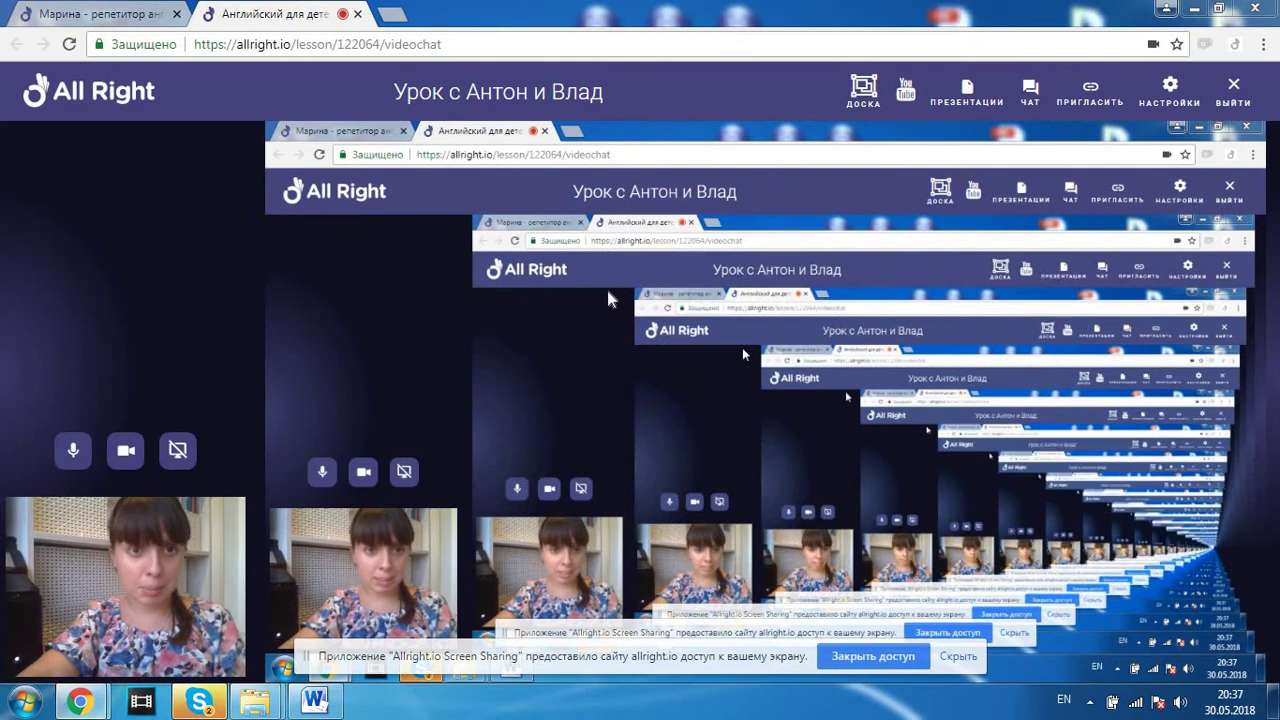
Step: Launch Paint and maximize its window while the screen is being shared
left_click(25, 701)
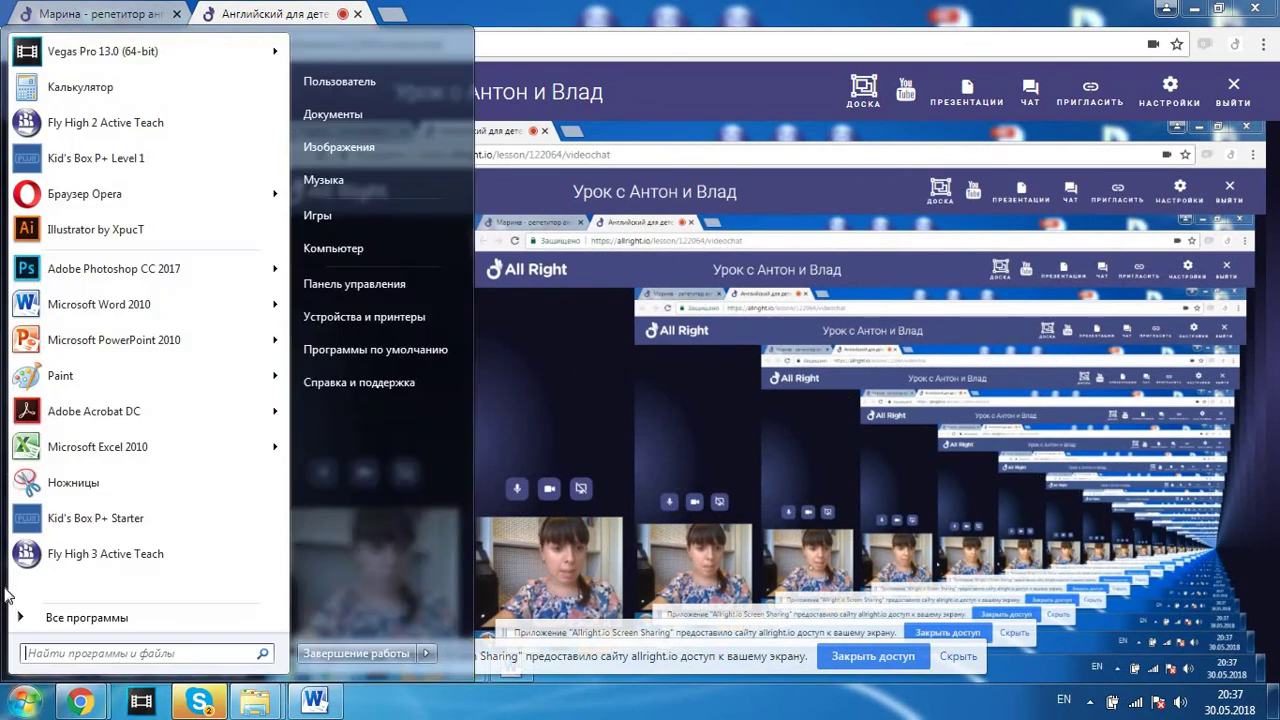
left_click(50, 376)
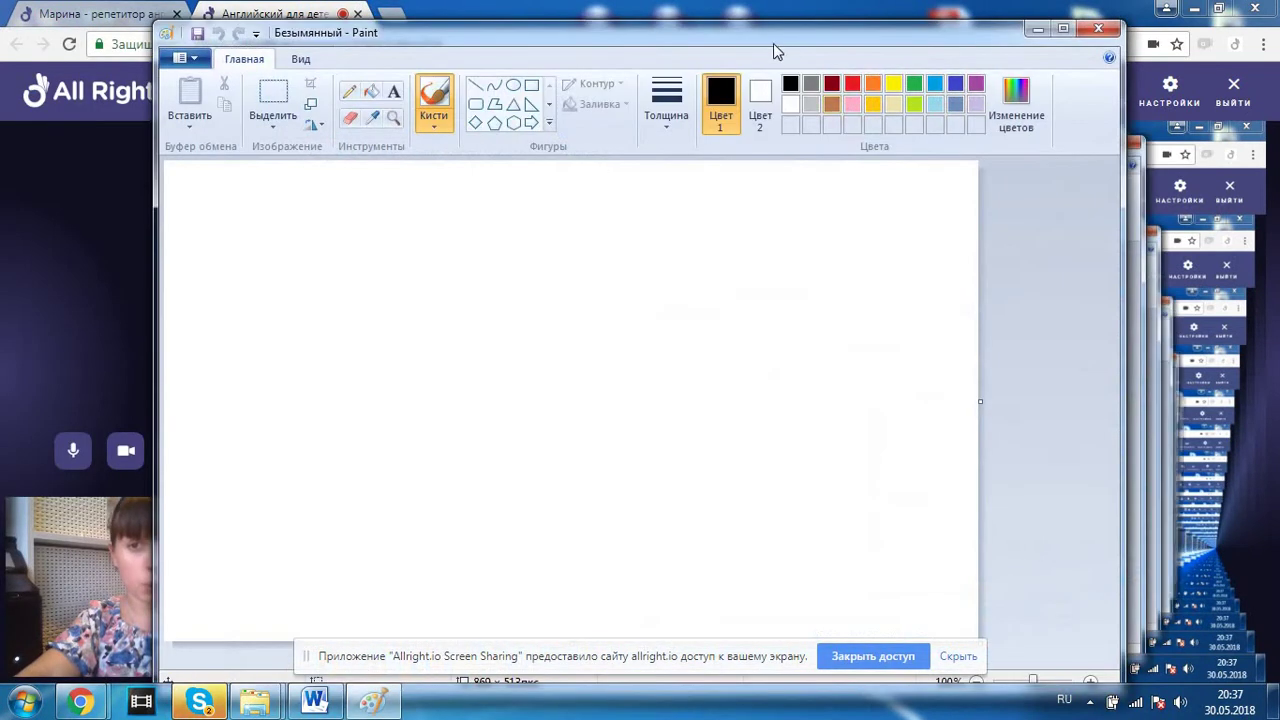
left_click(1063, 29)
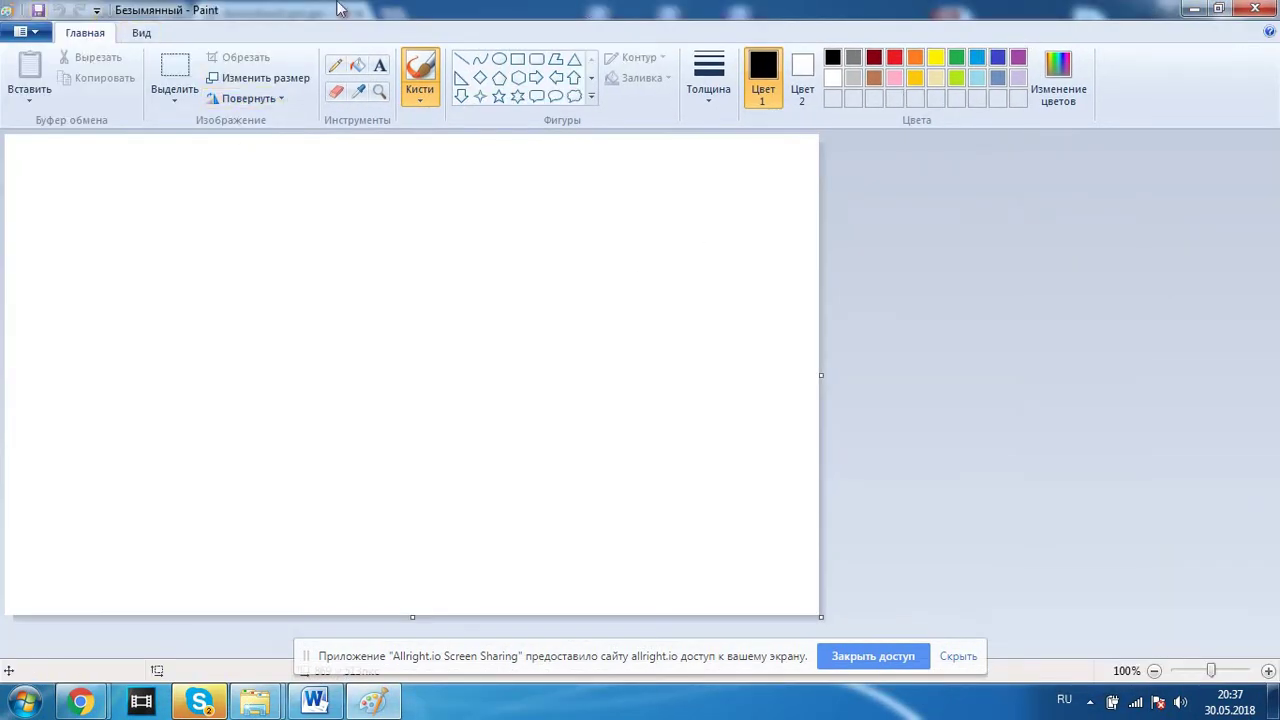
Step: Stop sharing the entire screen and share only the Paint window in the video chat
left_click(855, 657)
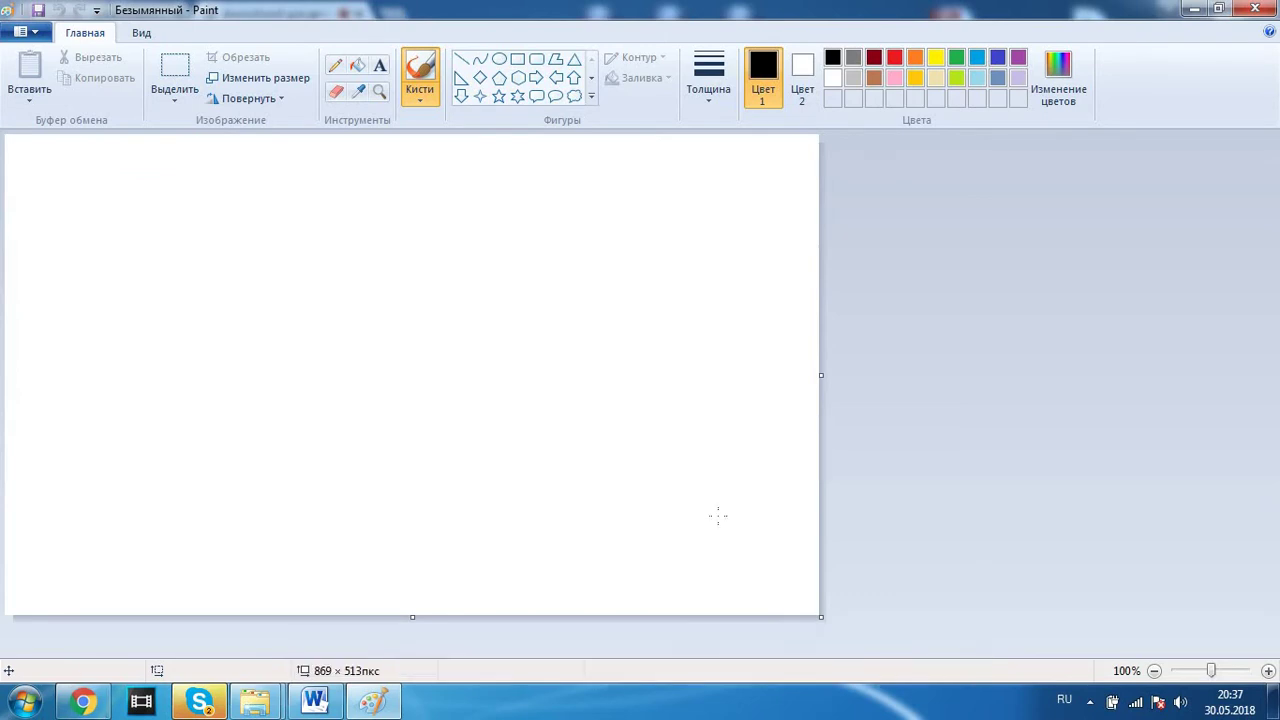
left_click(97, 710)
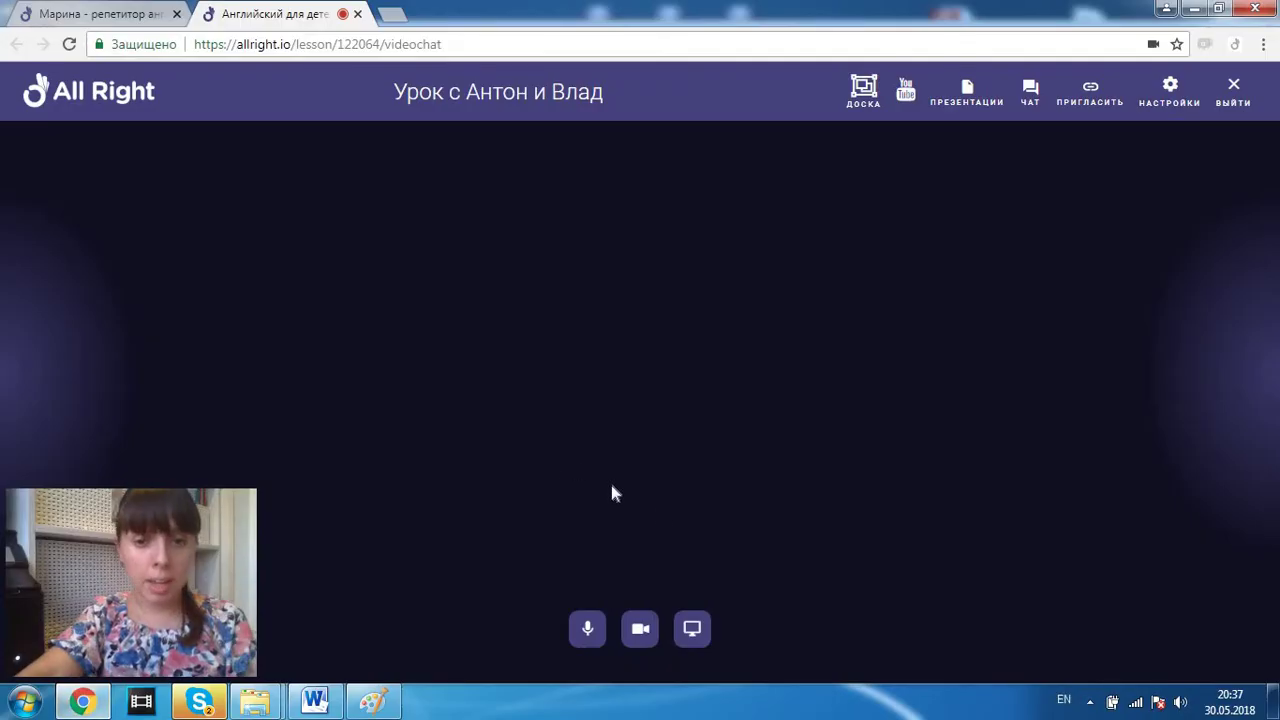
left_click(694, 630)
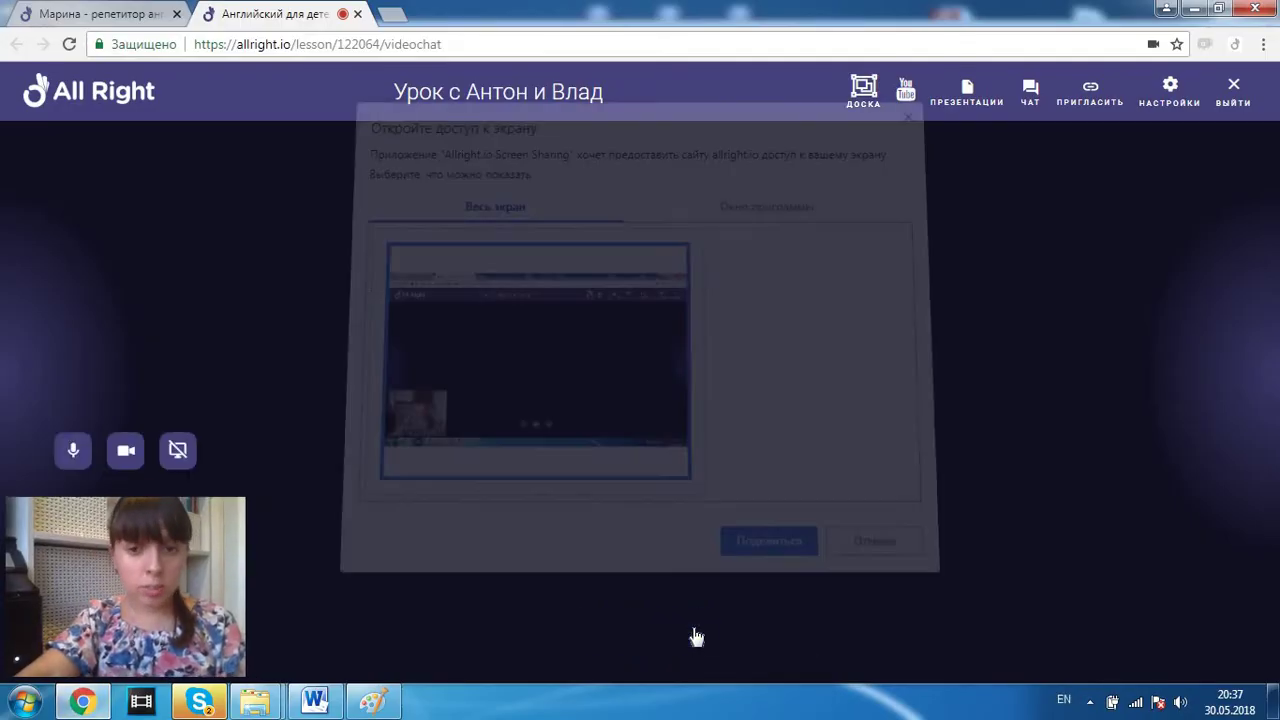
left_click(768, 222)
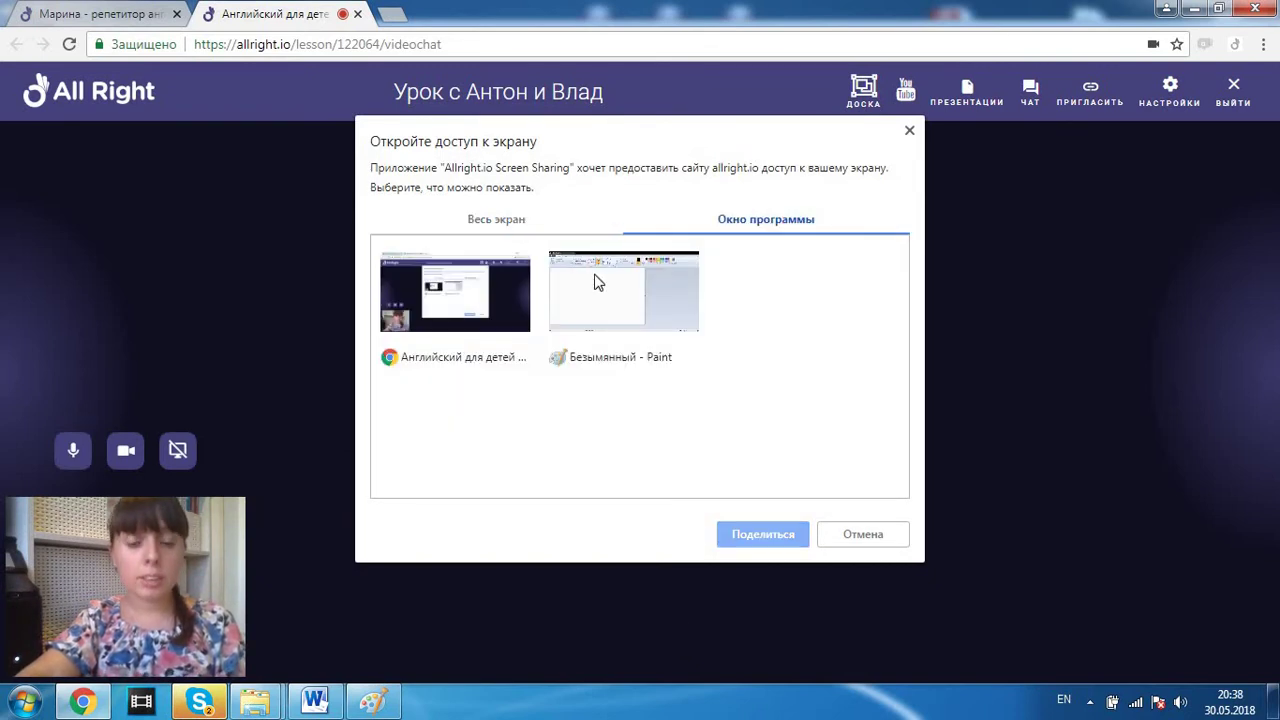
left_click(620, 291)
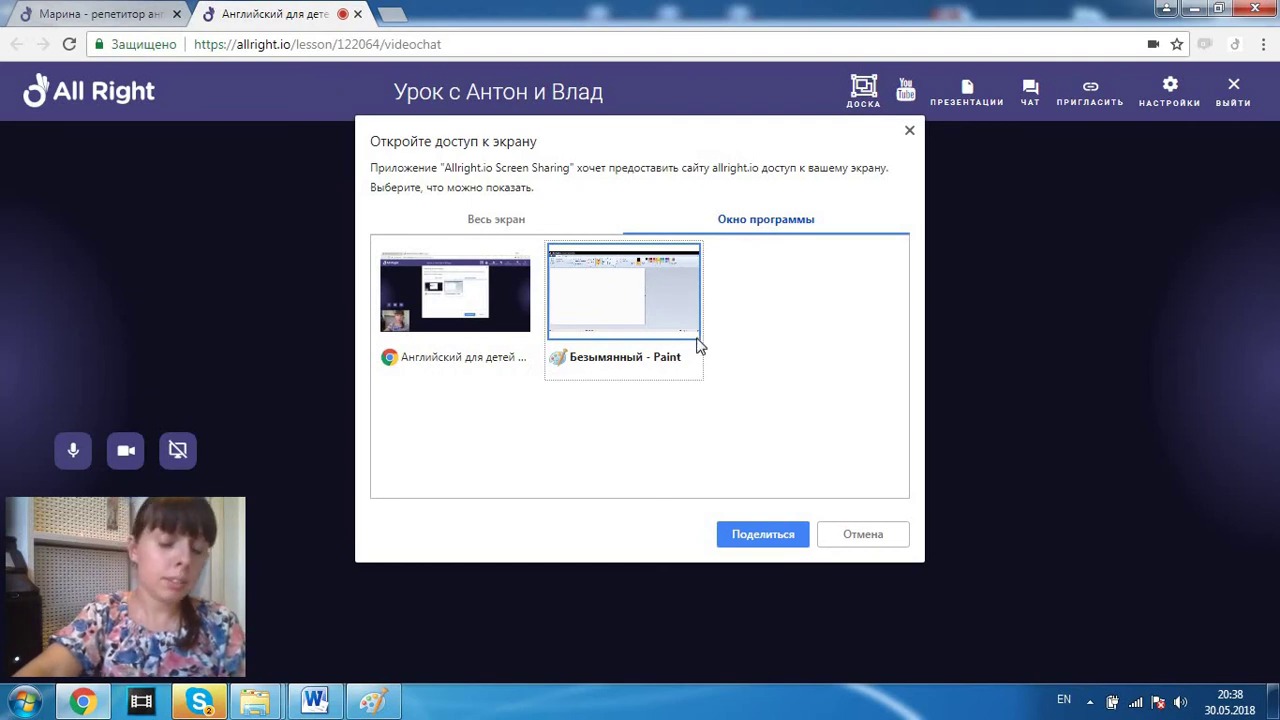
left_click(763, 535)
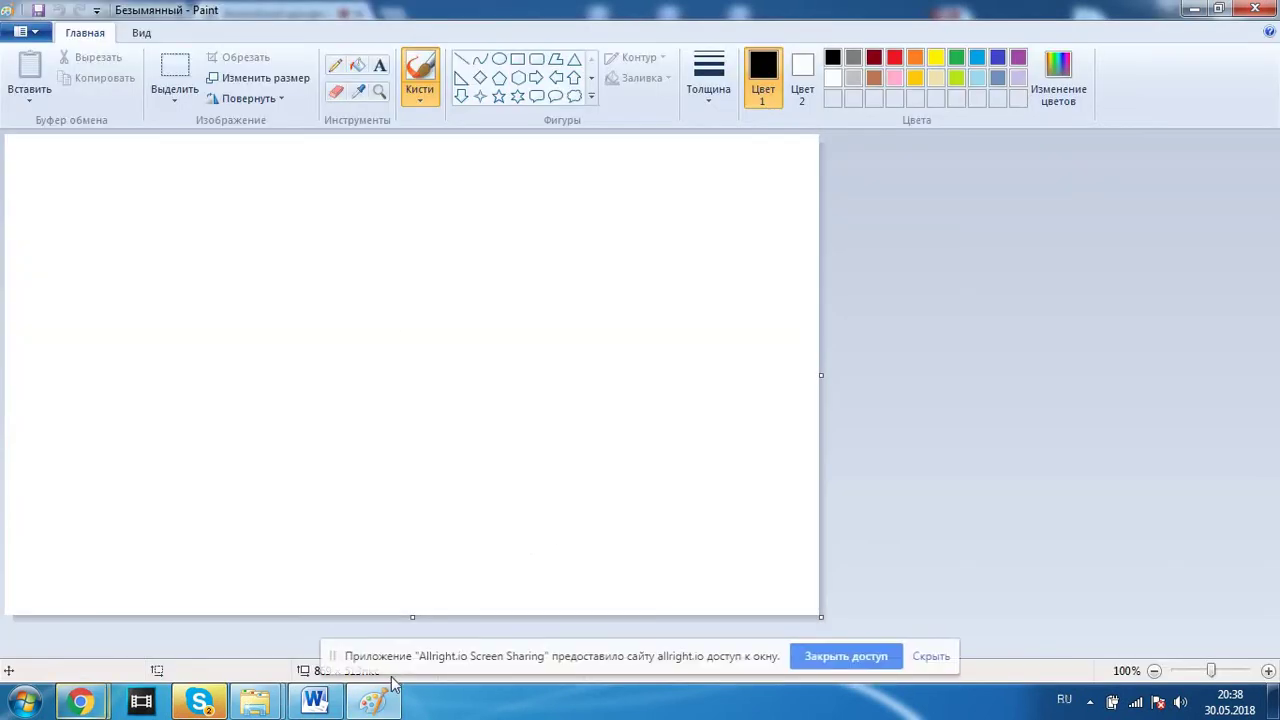
Step: Draw a looping black brush scribble in Paint, move its window down to reveal the shared view, and maximize it again
mouse_move(242, 283)
left_mouse_down()
mouse_move(386, 314)
mouse_move(529, 271)
mouse_move(535, 290)
left_mouse_up()
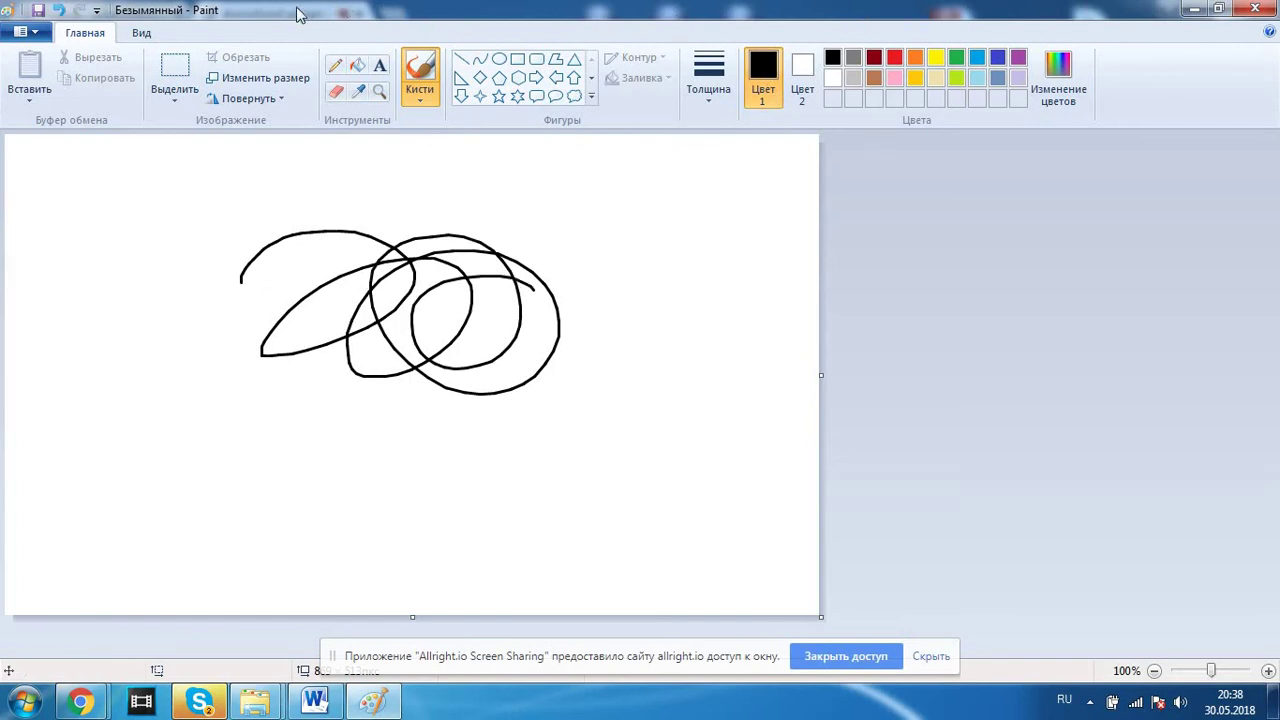
mouse_move(296, 14)
left_mouse_down()
mouse_move(332, 75)
mouse_move(566, 690)
left_mouse_up()
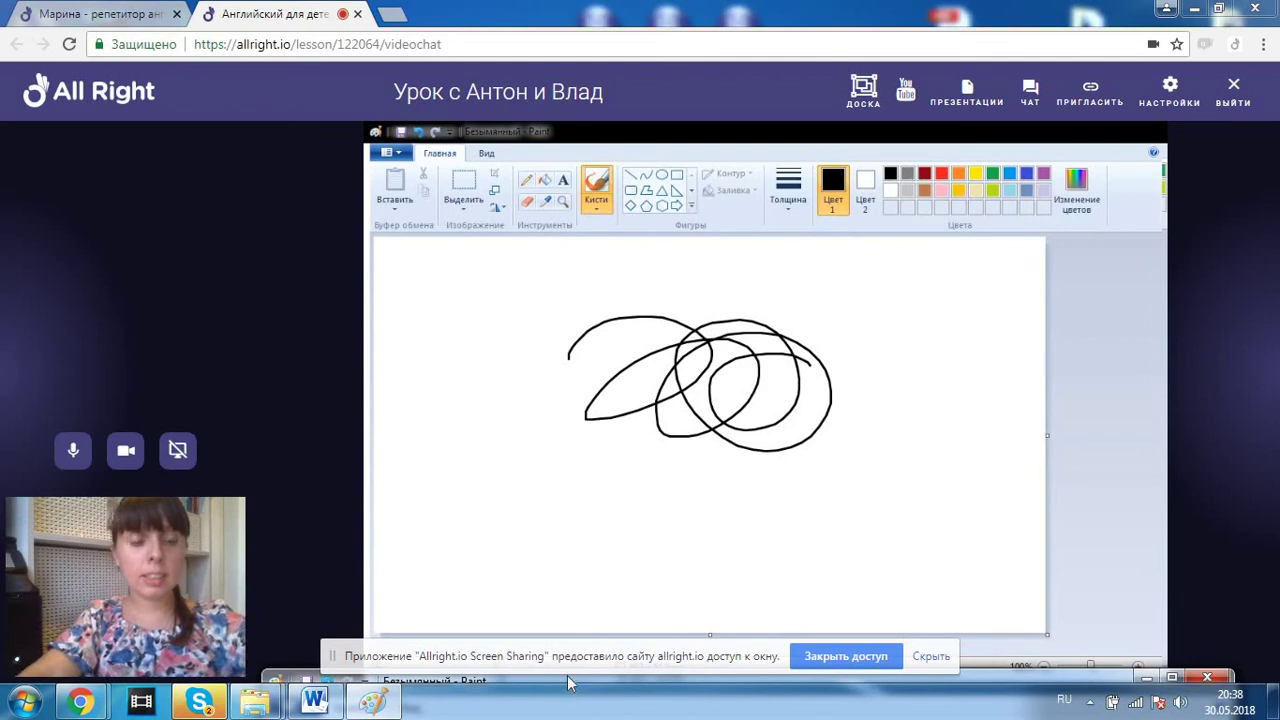
mouse_move(568, 683)
left_mouse_down()
mouse_move(572, 428)
mouse_move(510, 5)
left_mouse_up()
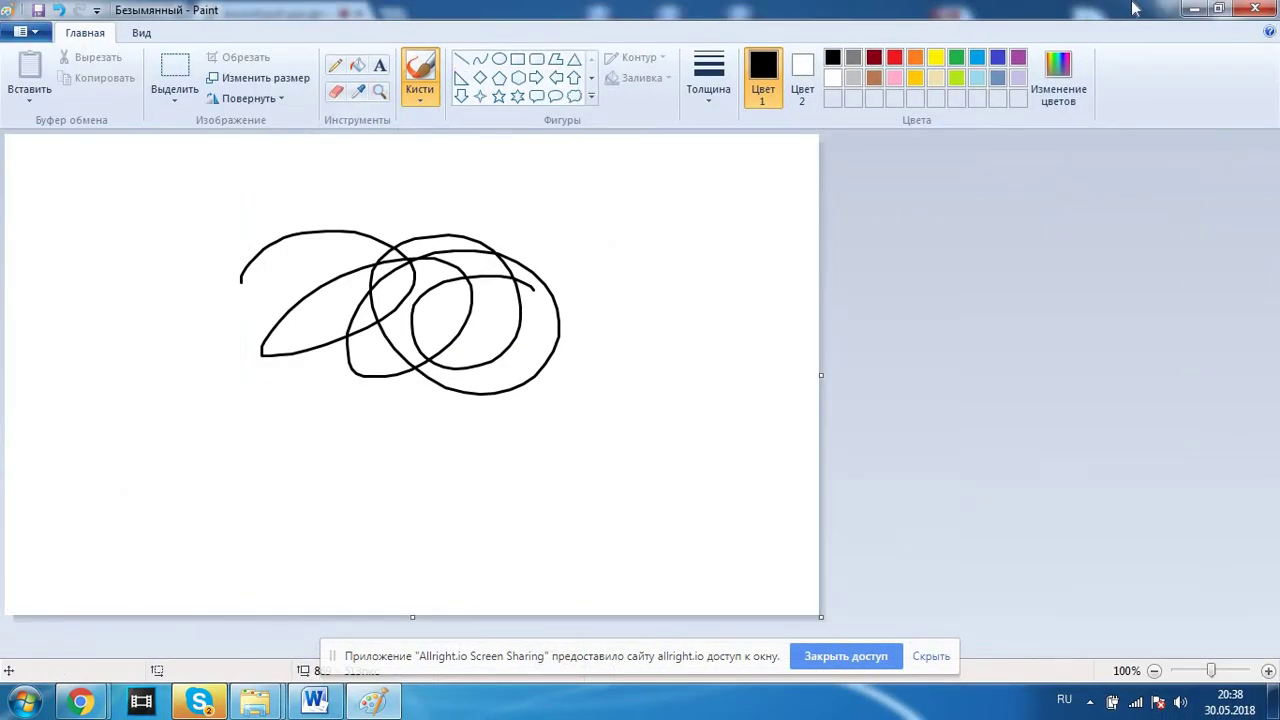
Step: Restore Paint to a smaller window and resize it sideways so the webcam view in the video chat stays uncovered
left_click(1219, 9)
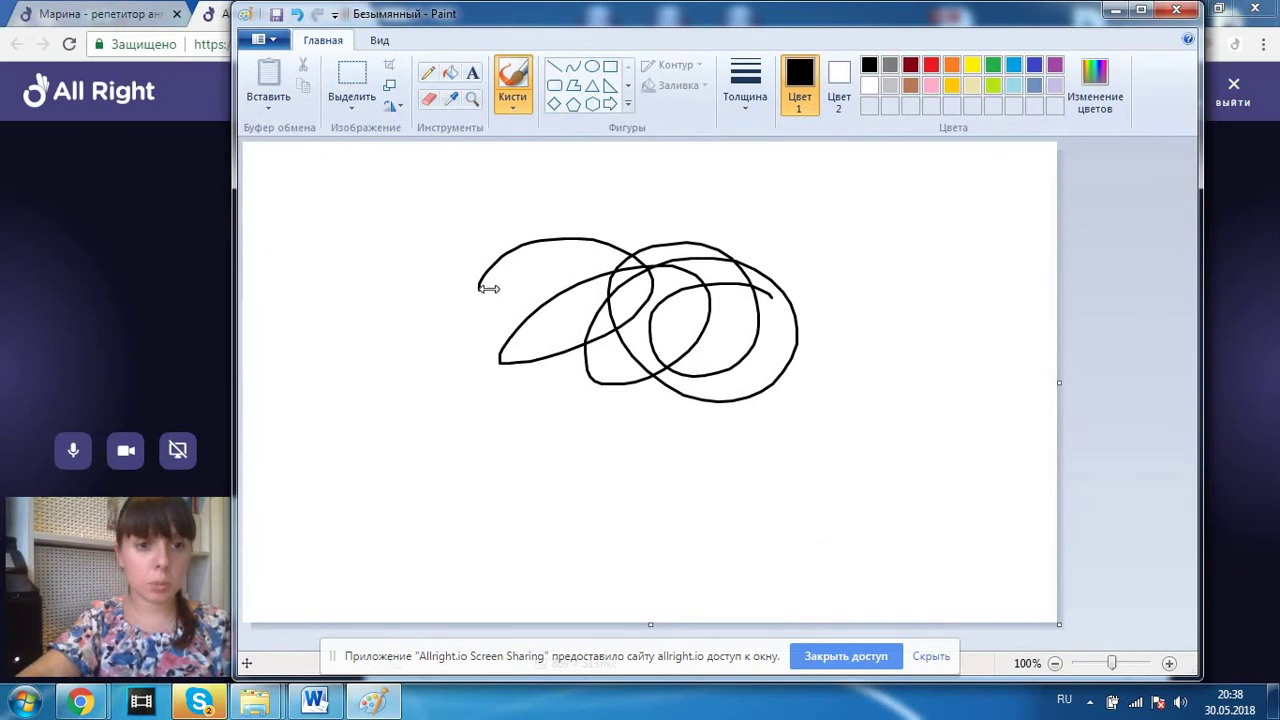
left_click_drag(488, 288, 290, 320)
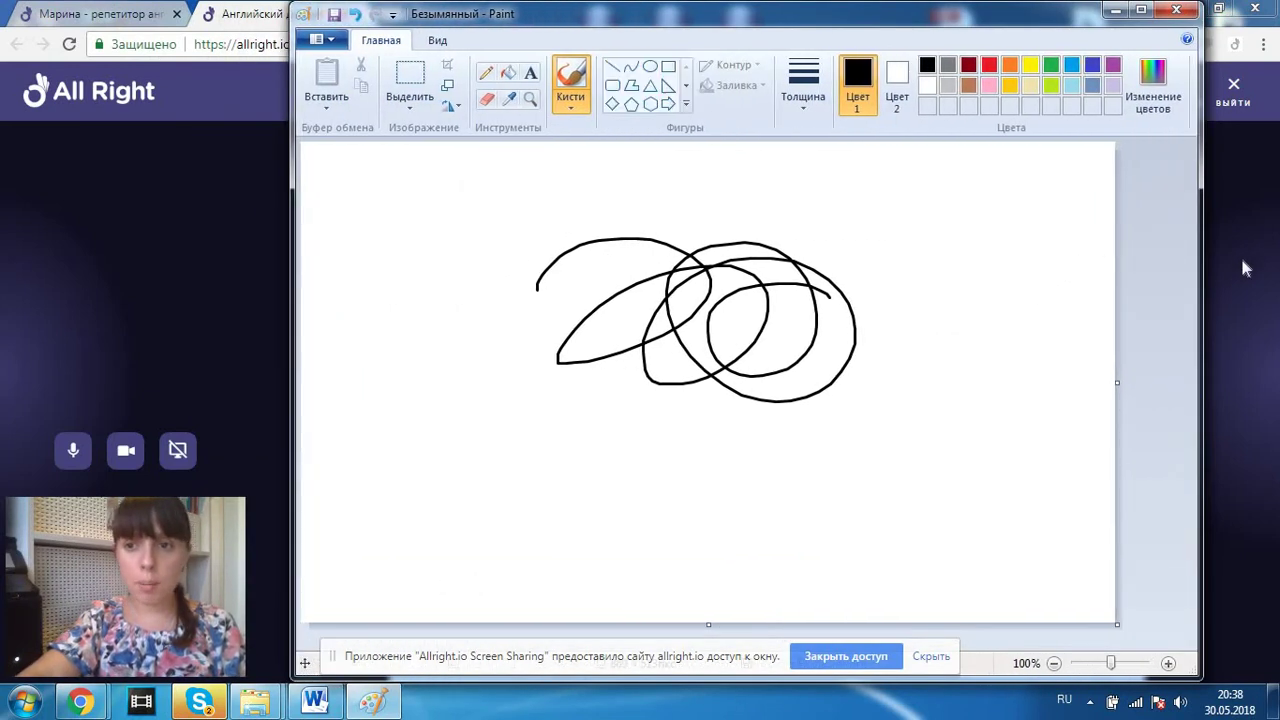
left_click_drag(1200, 261, 1268, 262)
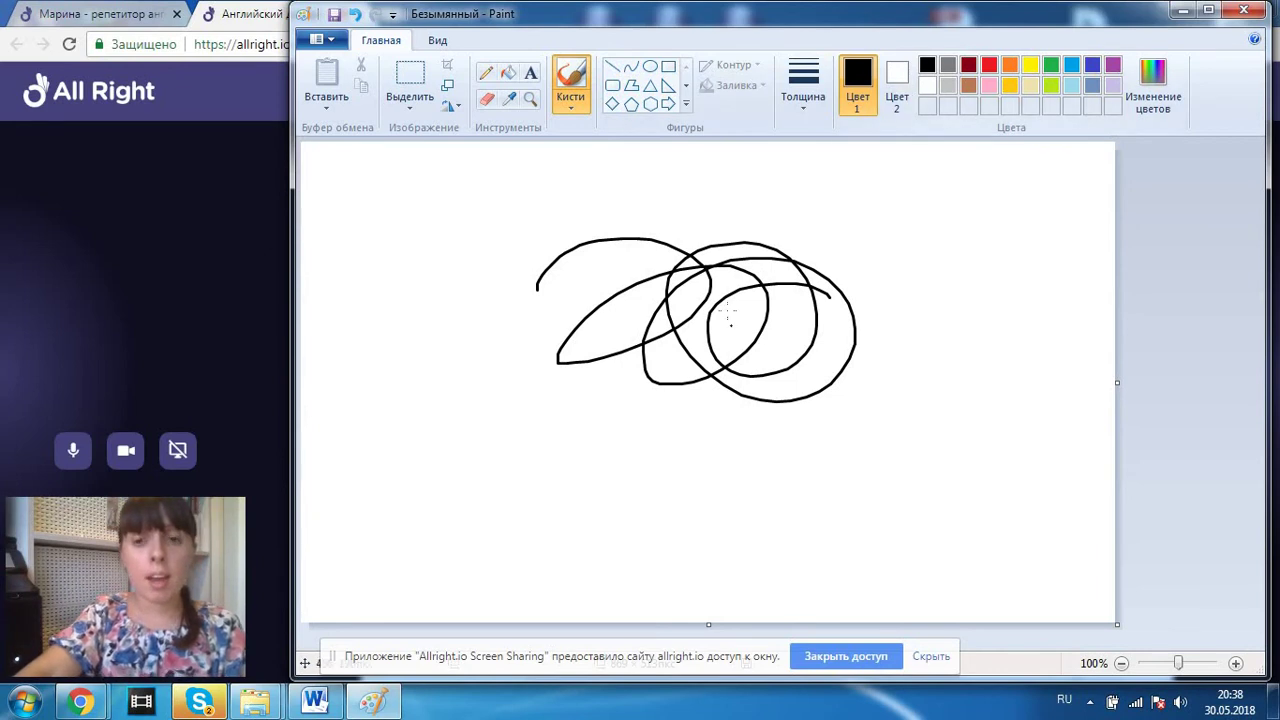
Step: Add more black loops to the Paint scribble and close Paint without saving the drawing
mouse_move(730, 318)
left_mouse_down()
mouse_move(862, 395)
mouse_move(755, 345)
left_mouse_up()
mouse_move(737, 20)
left_mouse_down()
mouse_move(993, 690)
mouse_move(1000, 540)
mouse_move(1133, 40)
left_mouse_up()
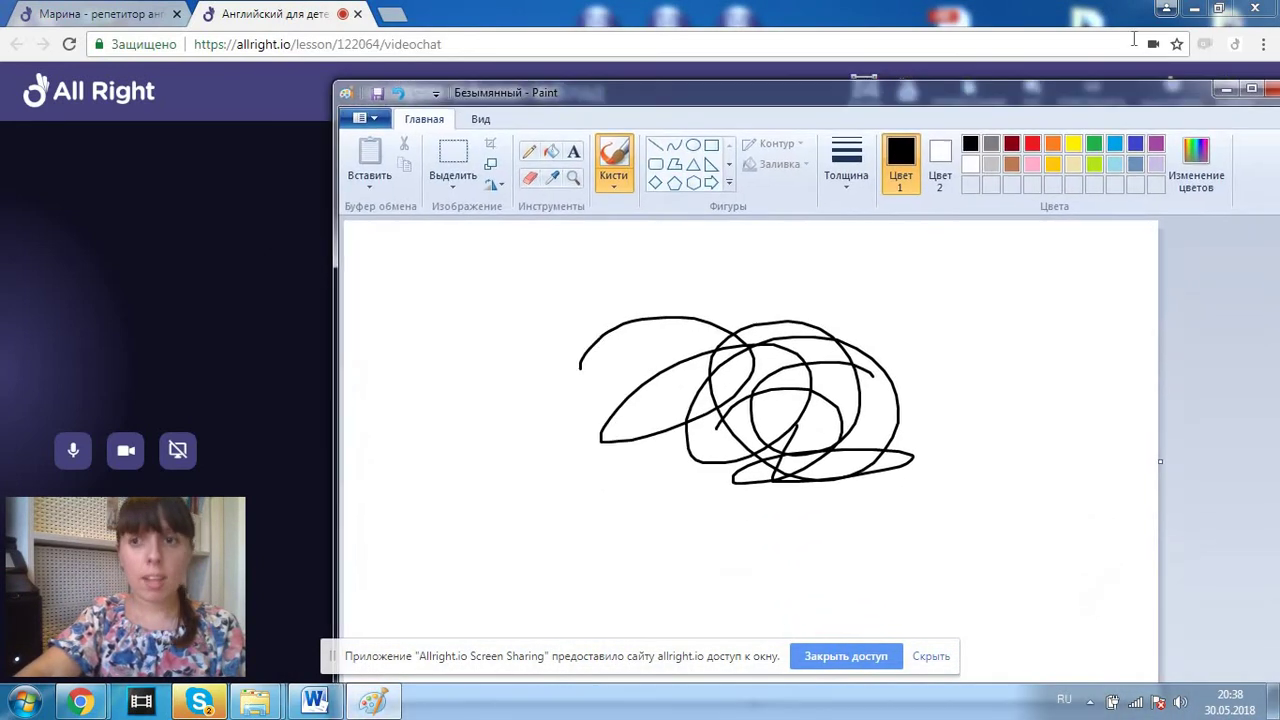
left_click_drag(1122, 92, 944, 90)
left_click(1107, 86)
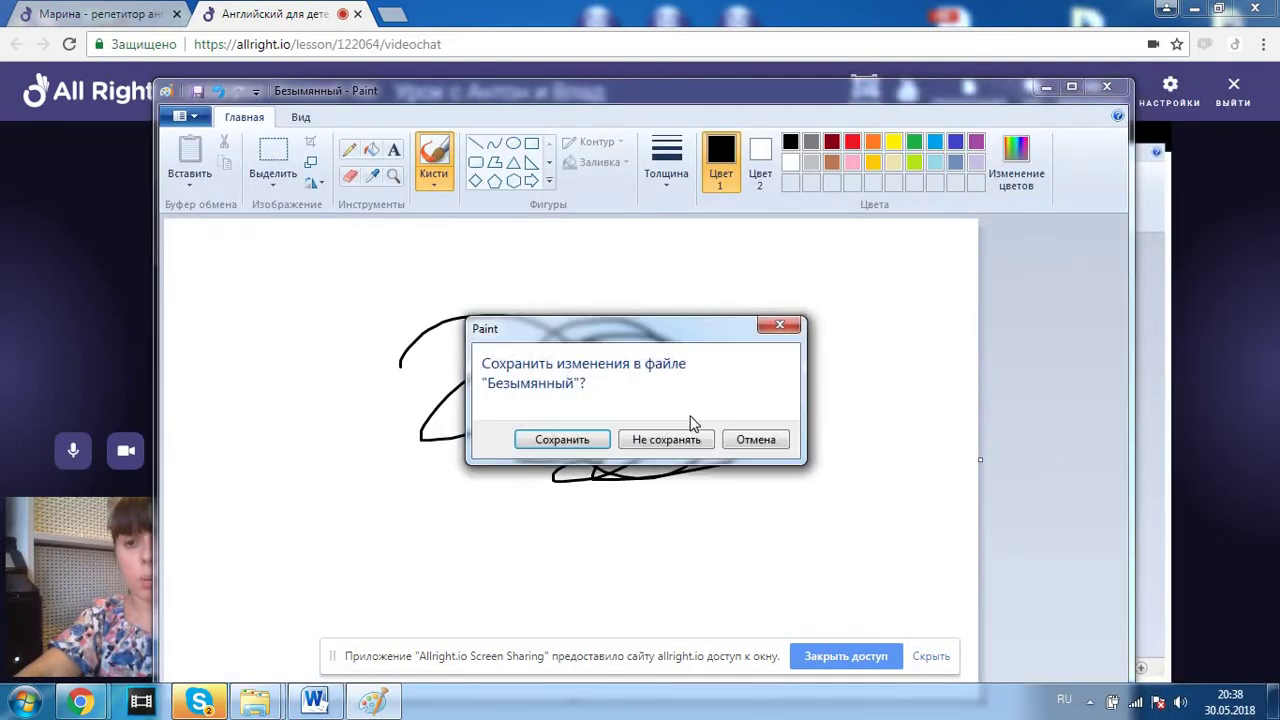
left_click(687, 434)
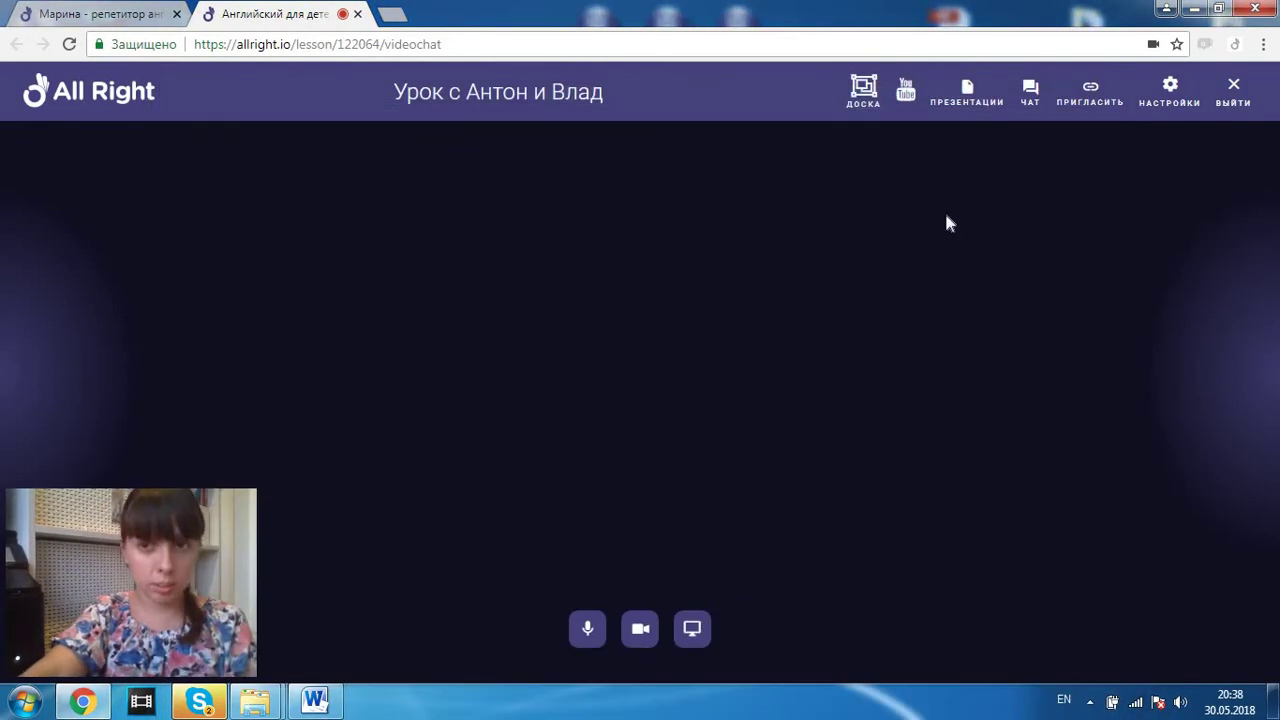
Step: Open the lesson whiteboard, draw a large green freehand squiggle on it and add the text "asgg" beside it
left_click(862, 100)
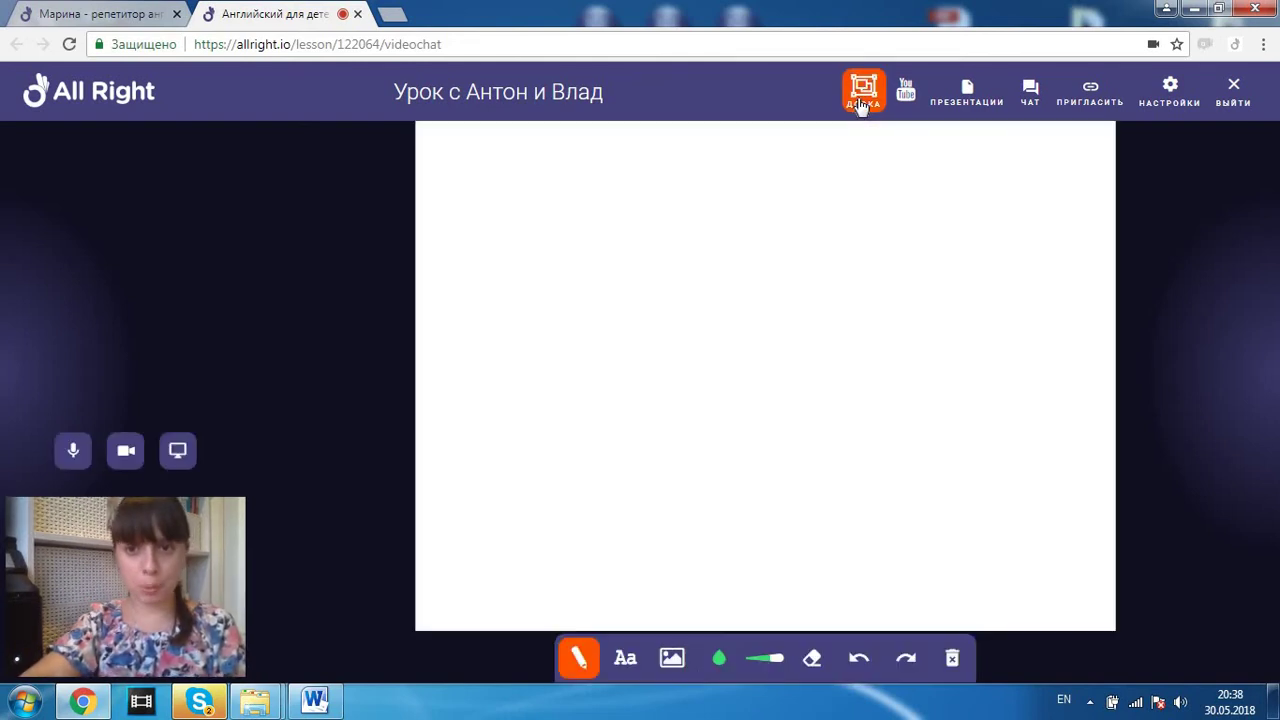
mouse_move(575, 283)
left_mouse_down()
mouse_move(760, 177)
mouse_move(629, 440)
mouse_move(740, 429)
mouse_move(600, 435)
left_mouse_up()
left_click(626, 658)
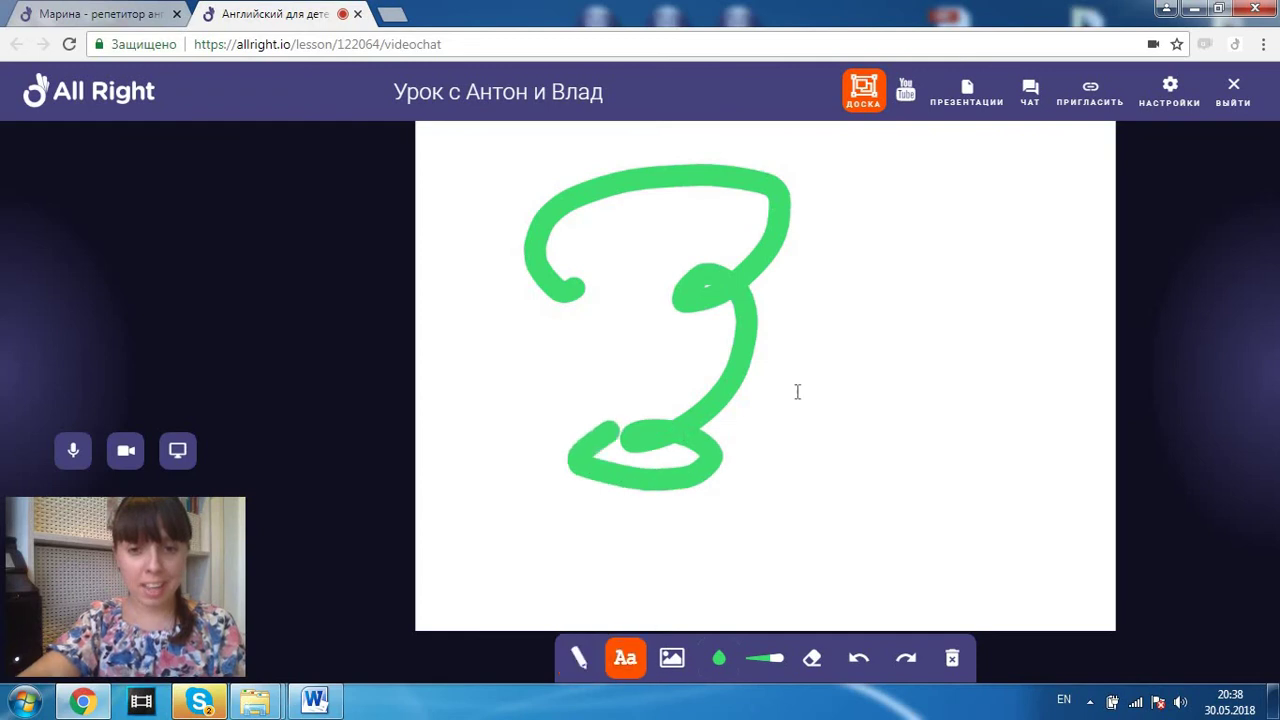
type("asgg")
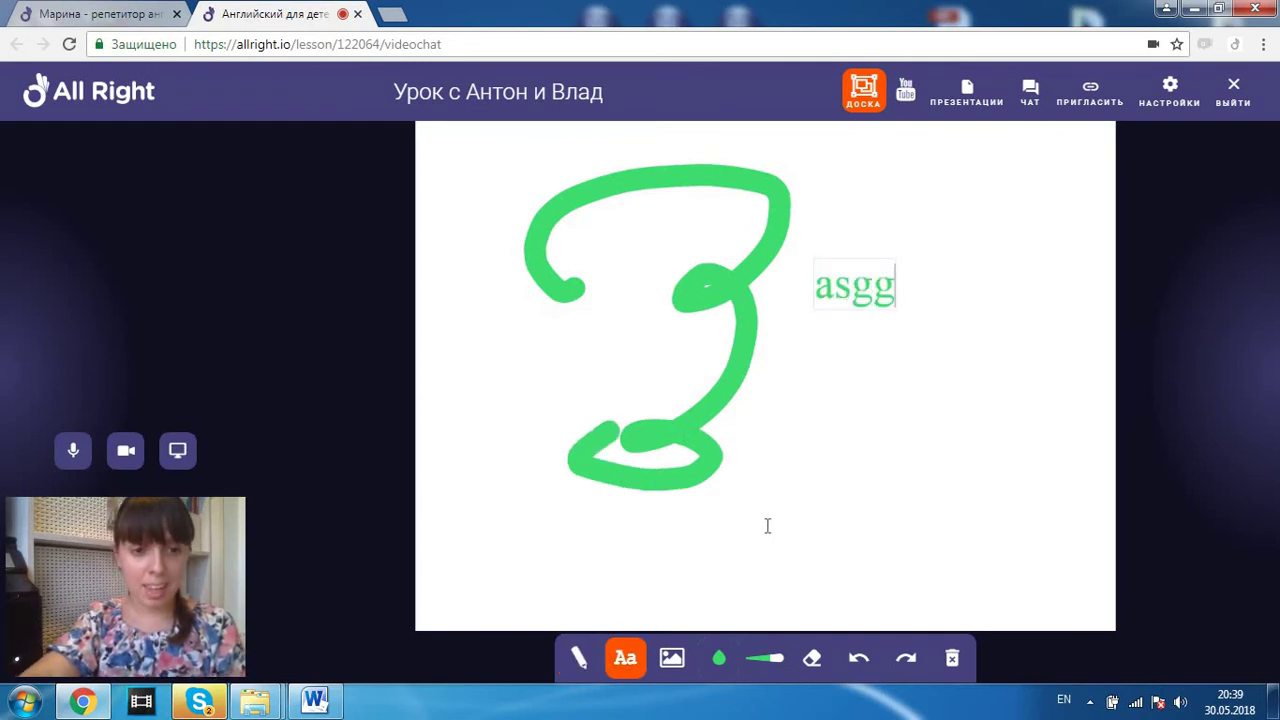
Step: Insert image 2 from the desktop folder KB st, Unit 5 into the whiteboard
left_click(672, 657)
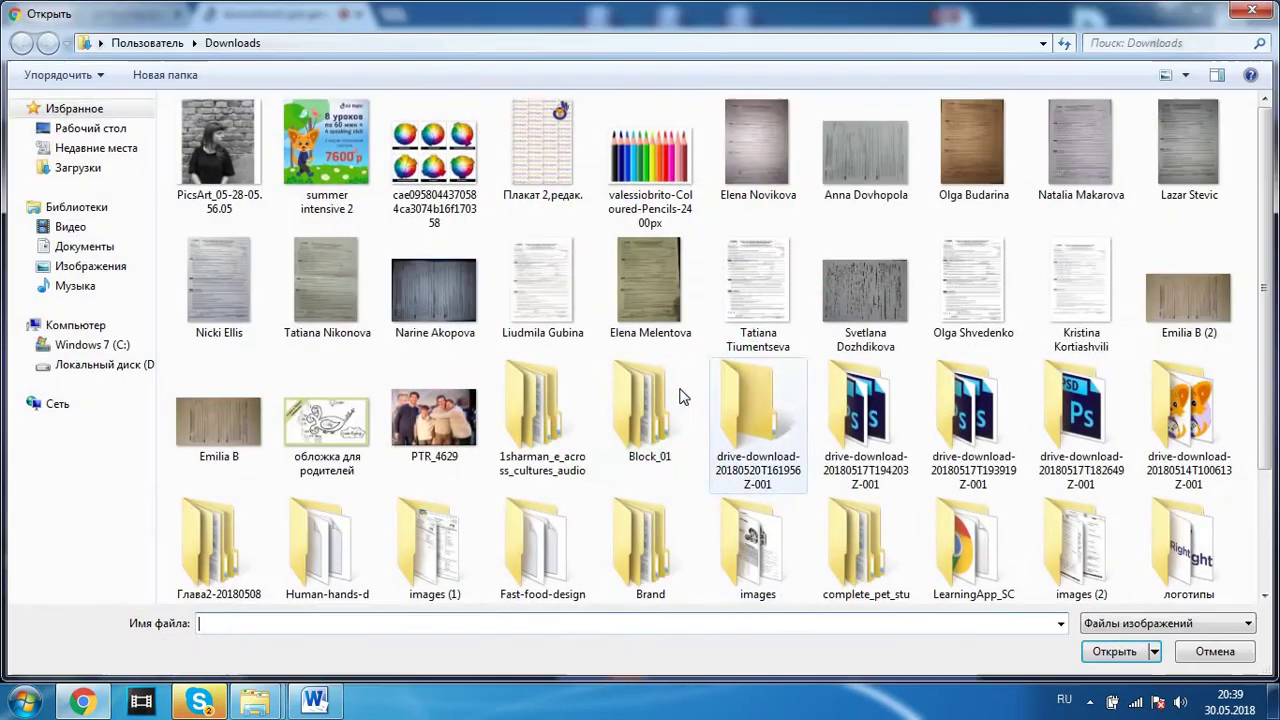
left_click(90, 128)
double_click(480, 229)
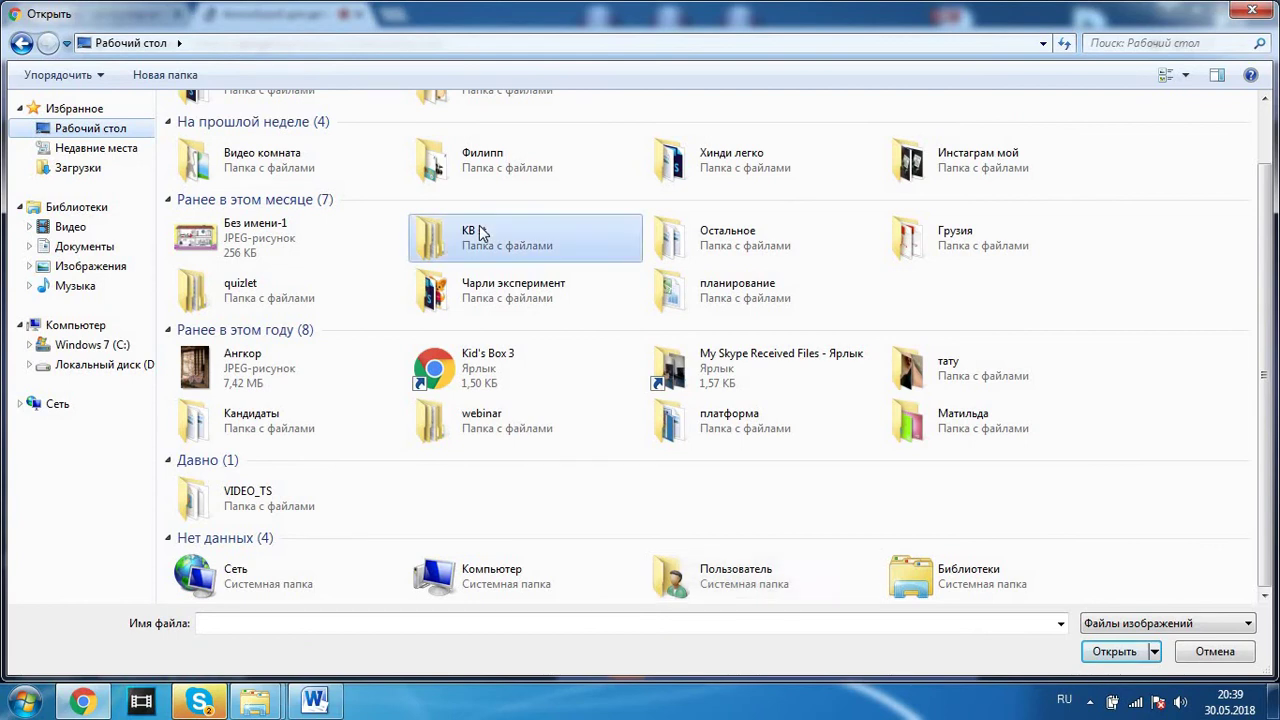
double_click(310, 207)
left_click(417, 150)
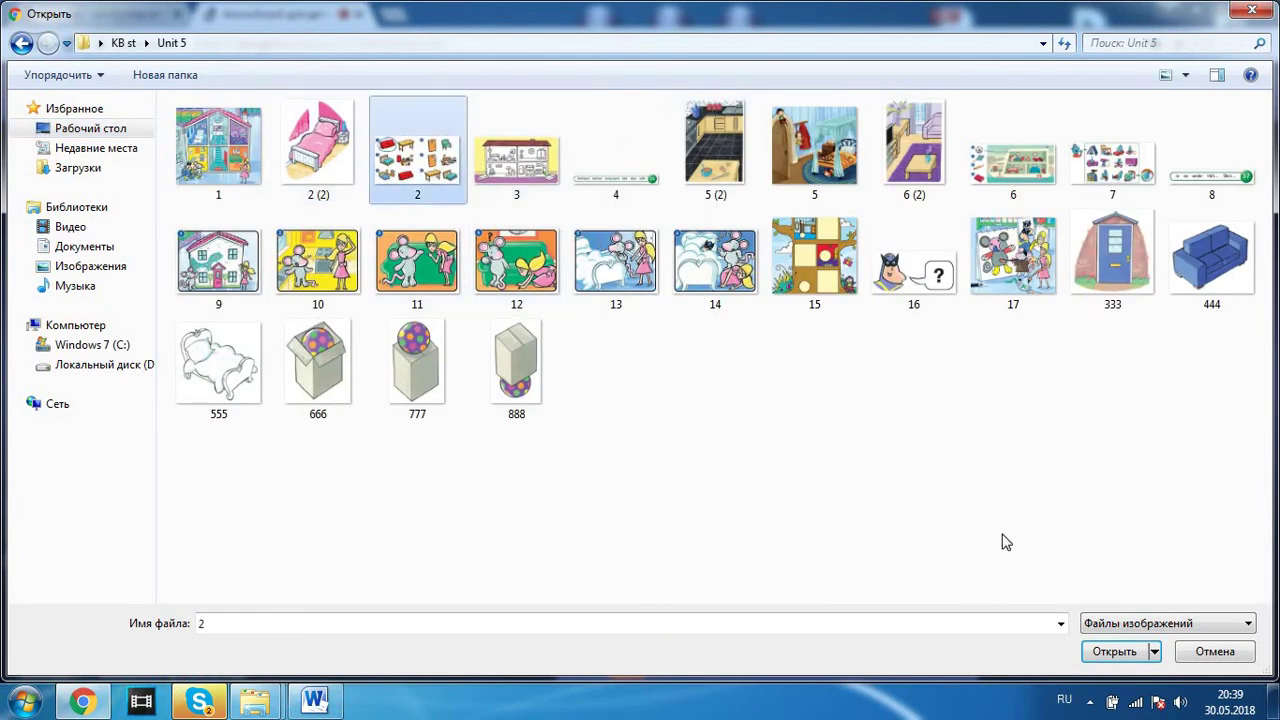
left_click(1110, 651)
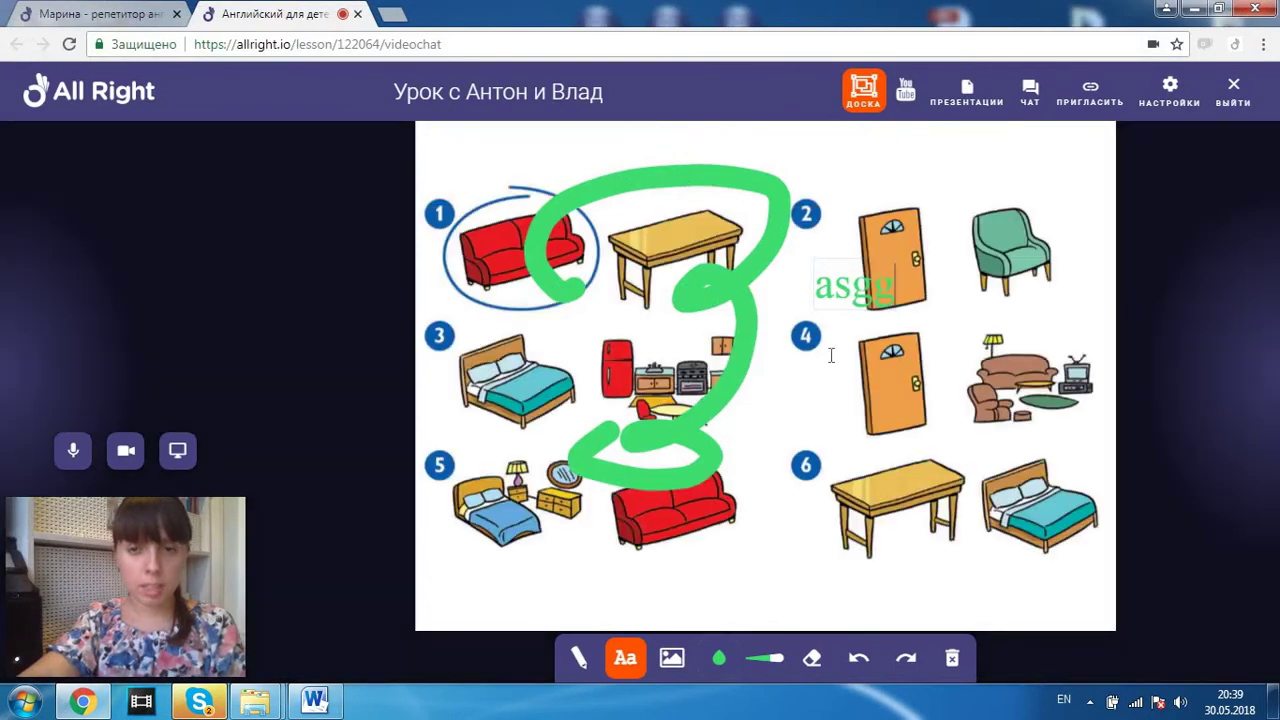
Step: Clear the squiggle and text, draw a green check mark by picture 2 and a short stroke by picture 4, and close the whiteboard
left_click(952, 658)
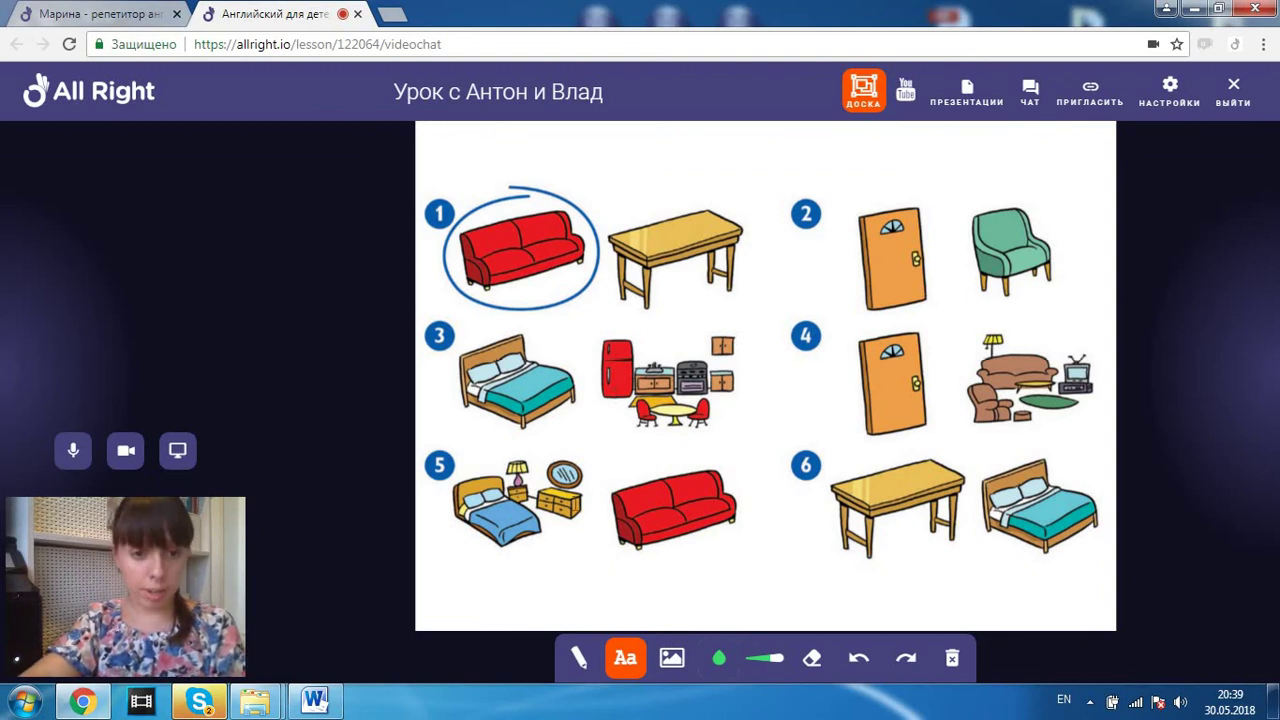
left_click(577, 659)
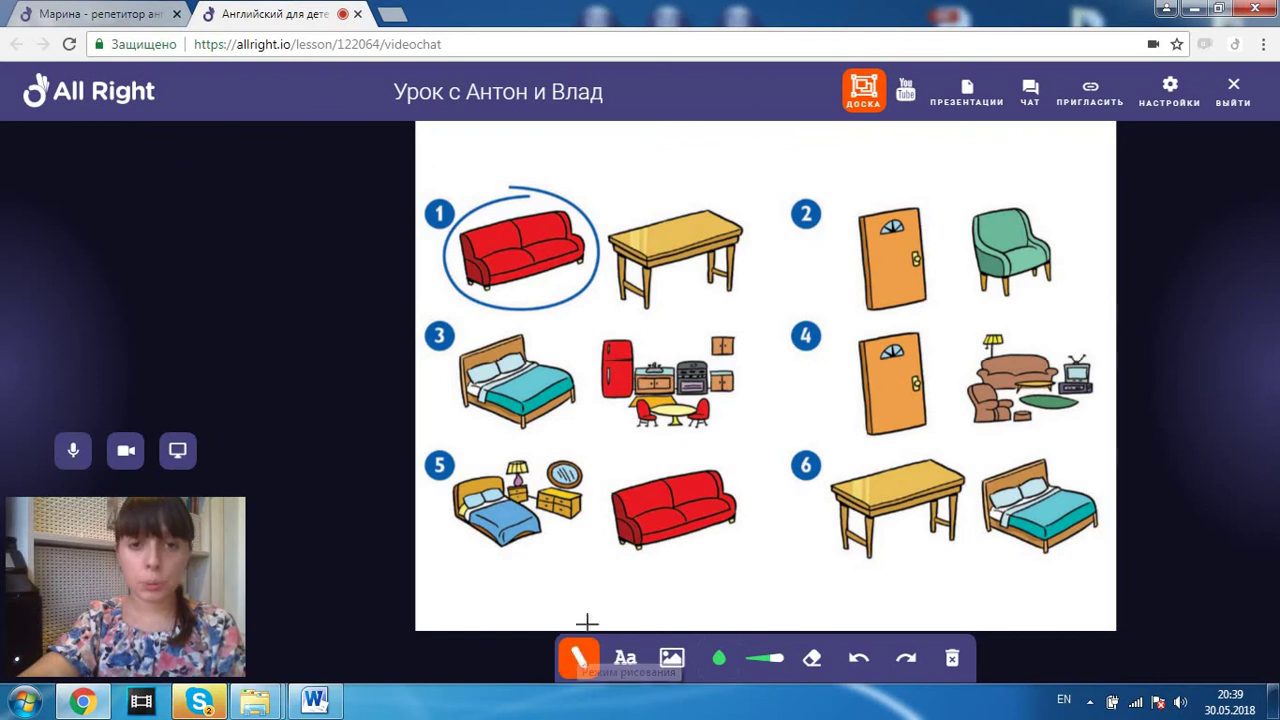
left_click_drag(755, 200, 903, 170)
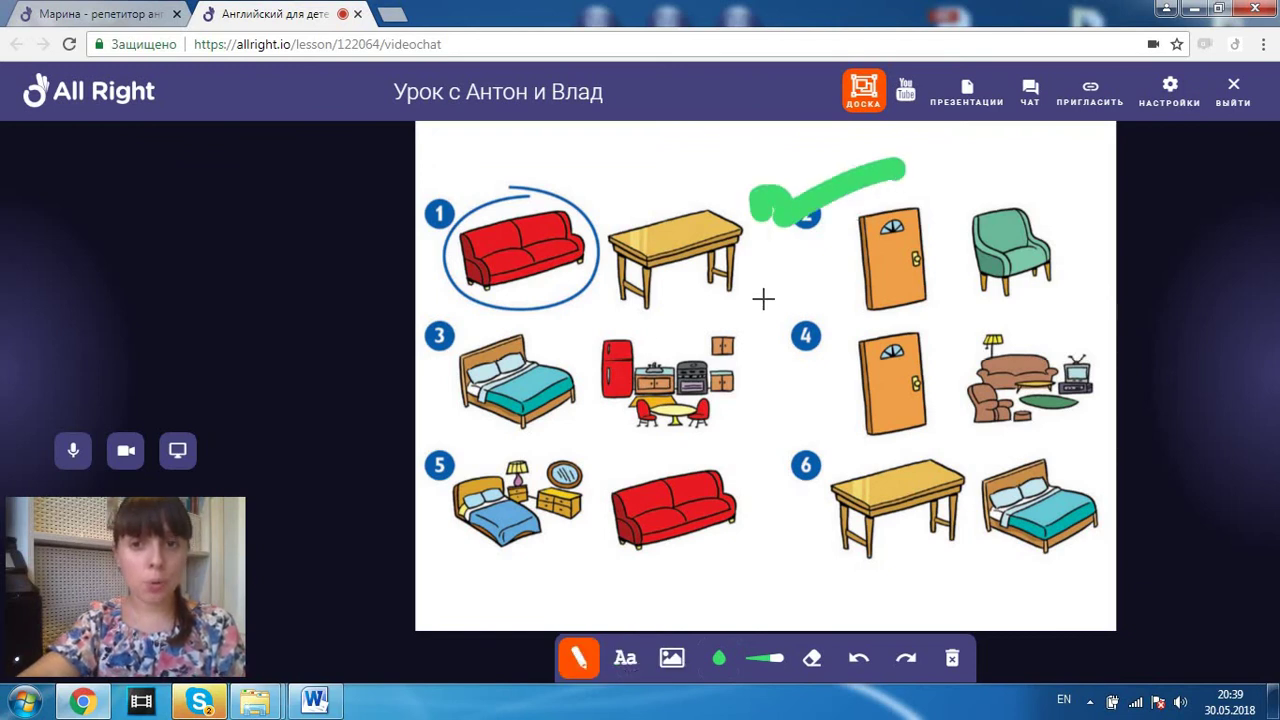
left_click_drag(767, 310, 771, 350)
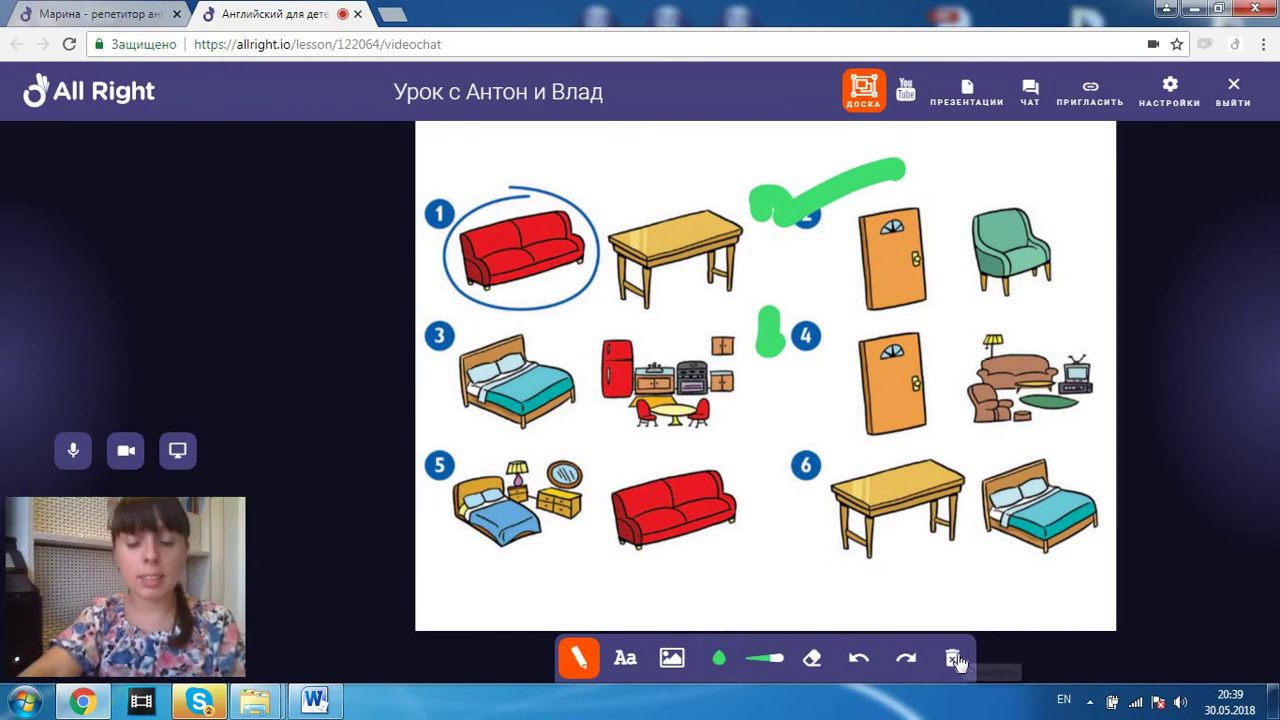
left_click(866, 92)
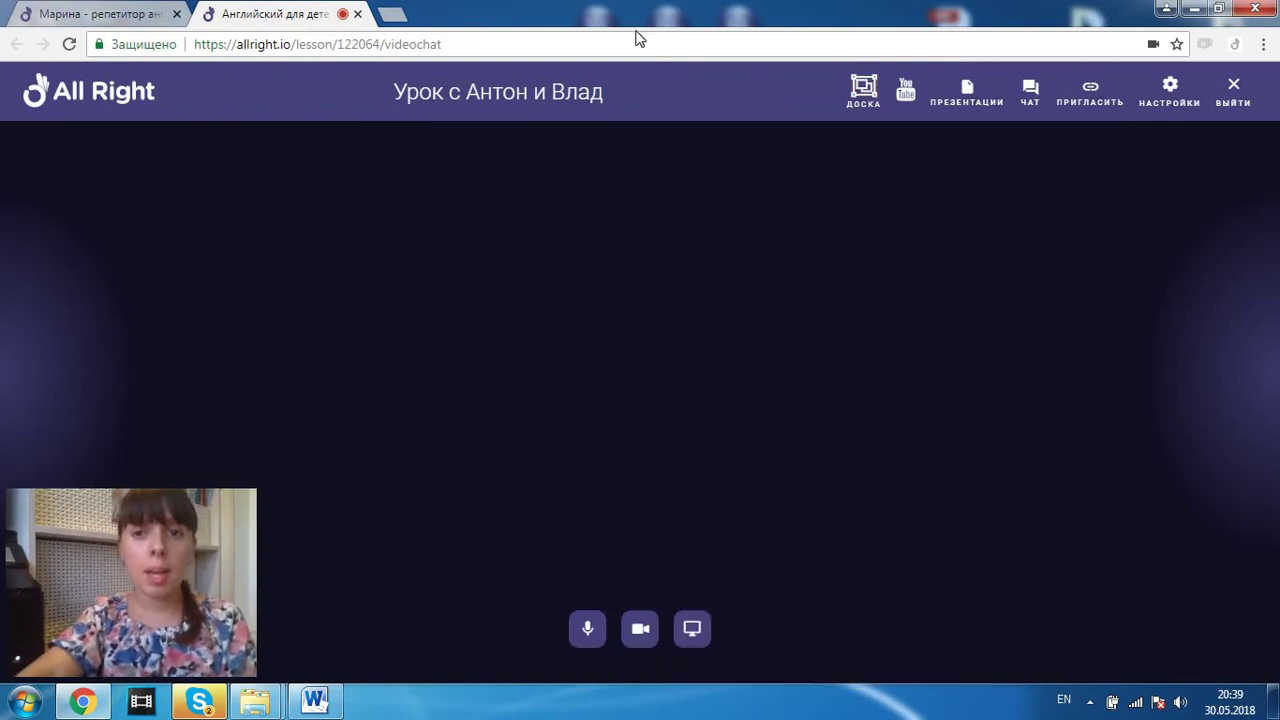
Step: View the shared YouTube viewing dialog and close it without entering a video link
left_click(905, 90)
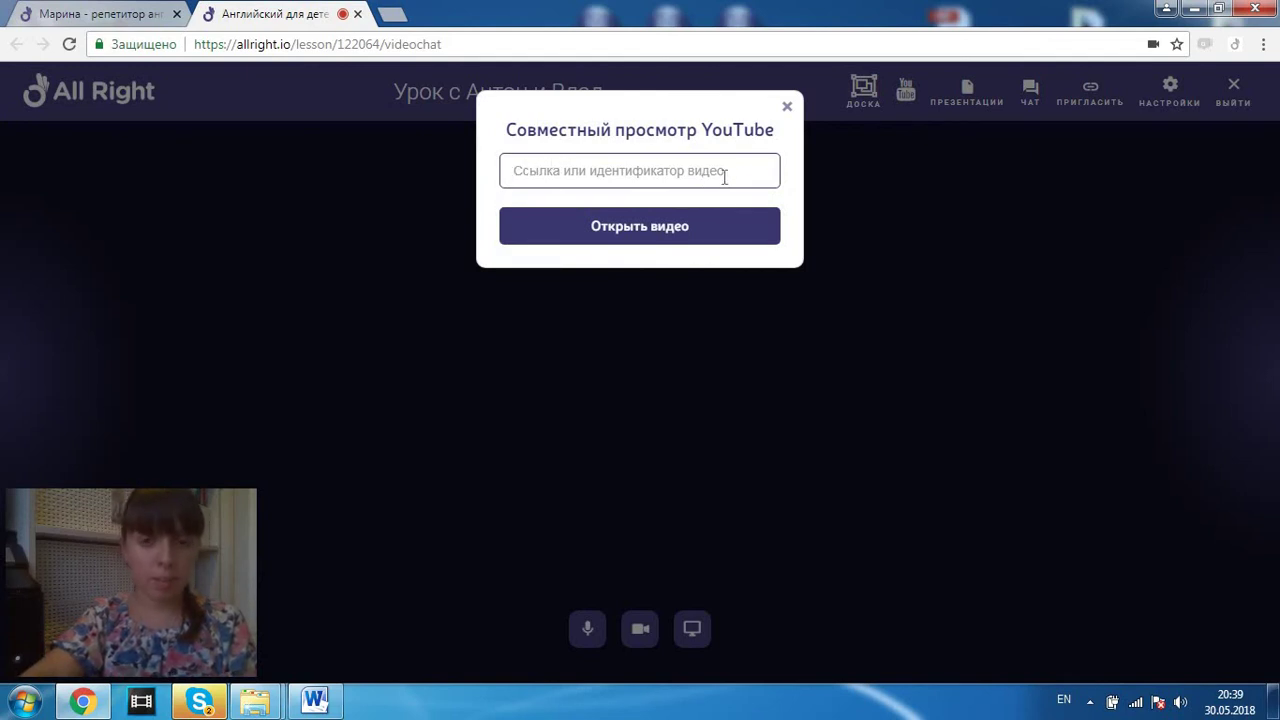
left_click(787, 108)
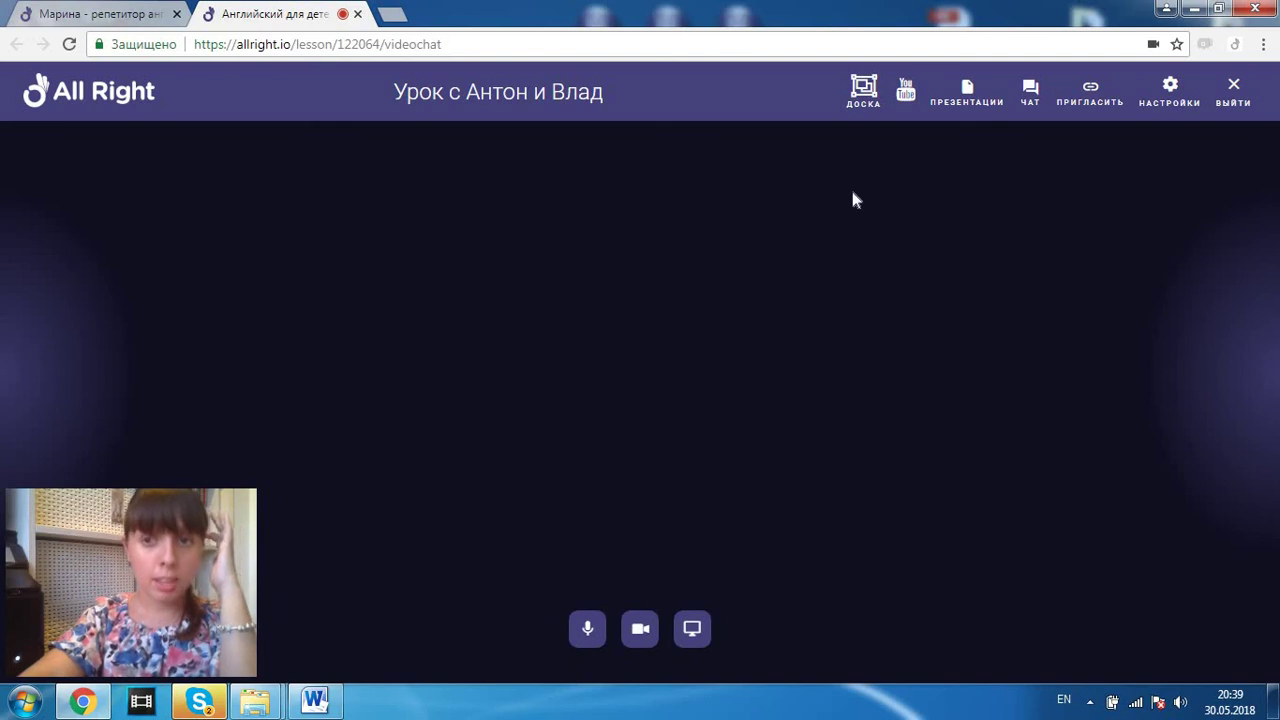
left_click(909, 93)
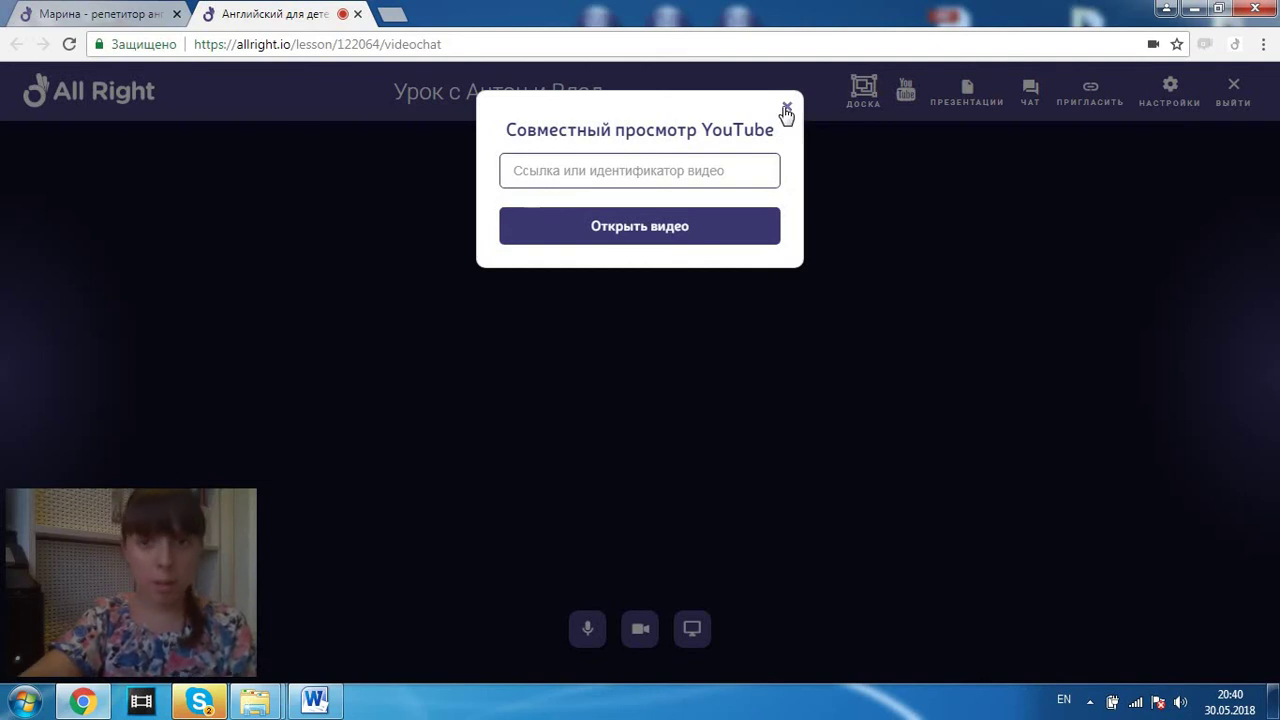
left_click(788, 108)
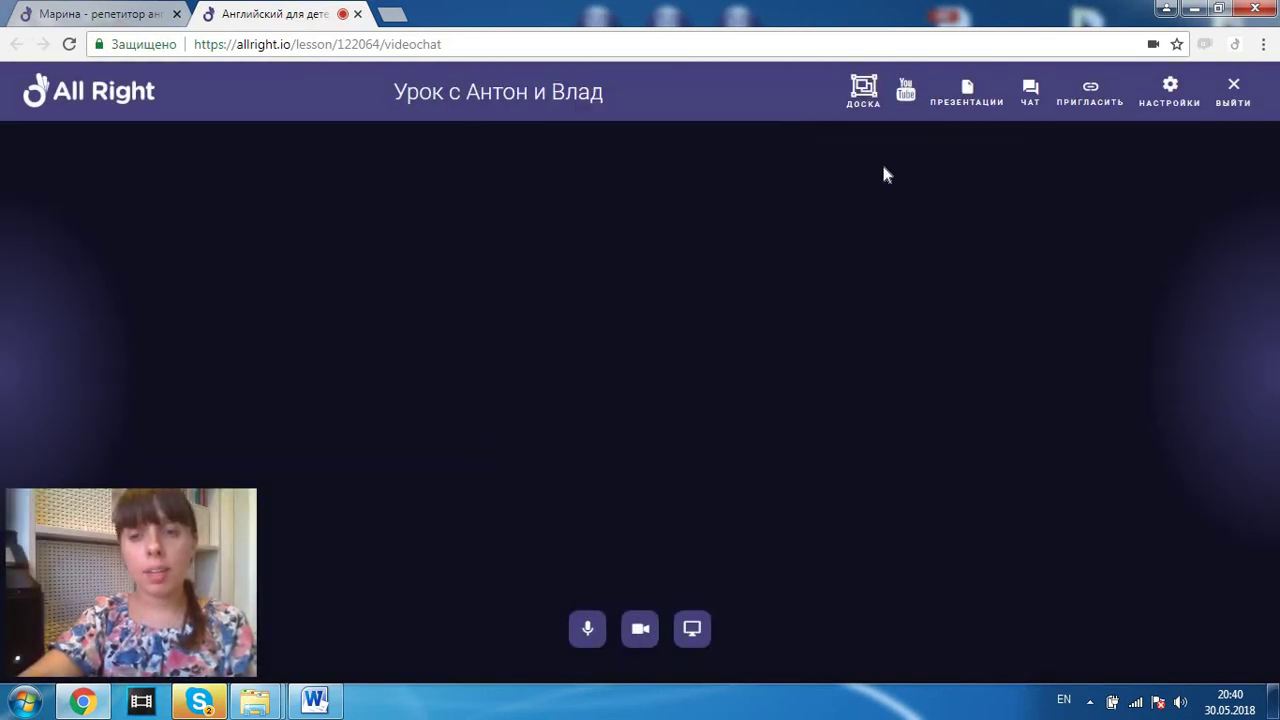
Step: Open the Lesson 1 presentation from Charlie Starter 1, advance one slide and return to the Hello slide
left_click(966, 95)
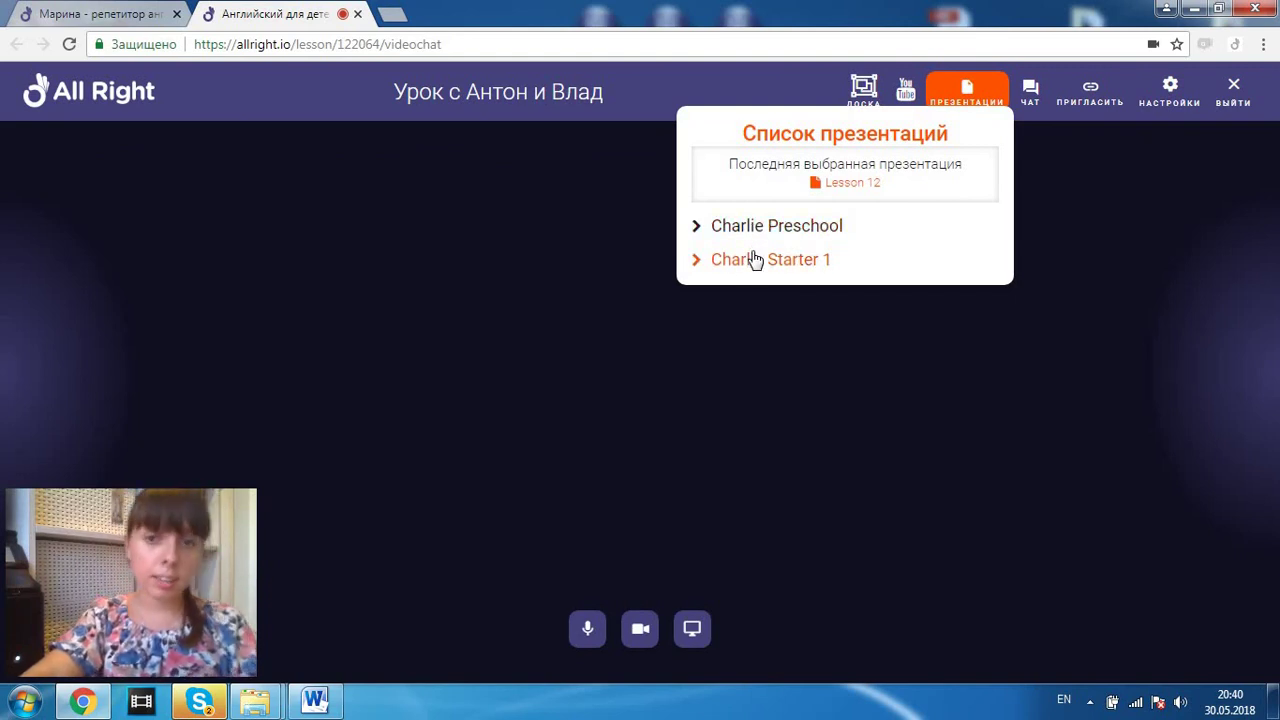
left_click(752, 259)
scroll(838, 343, "down", 3)
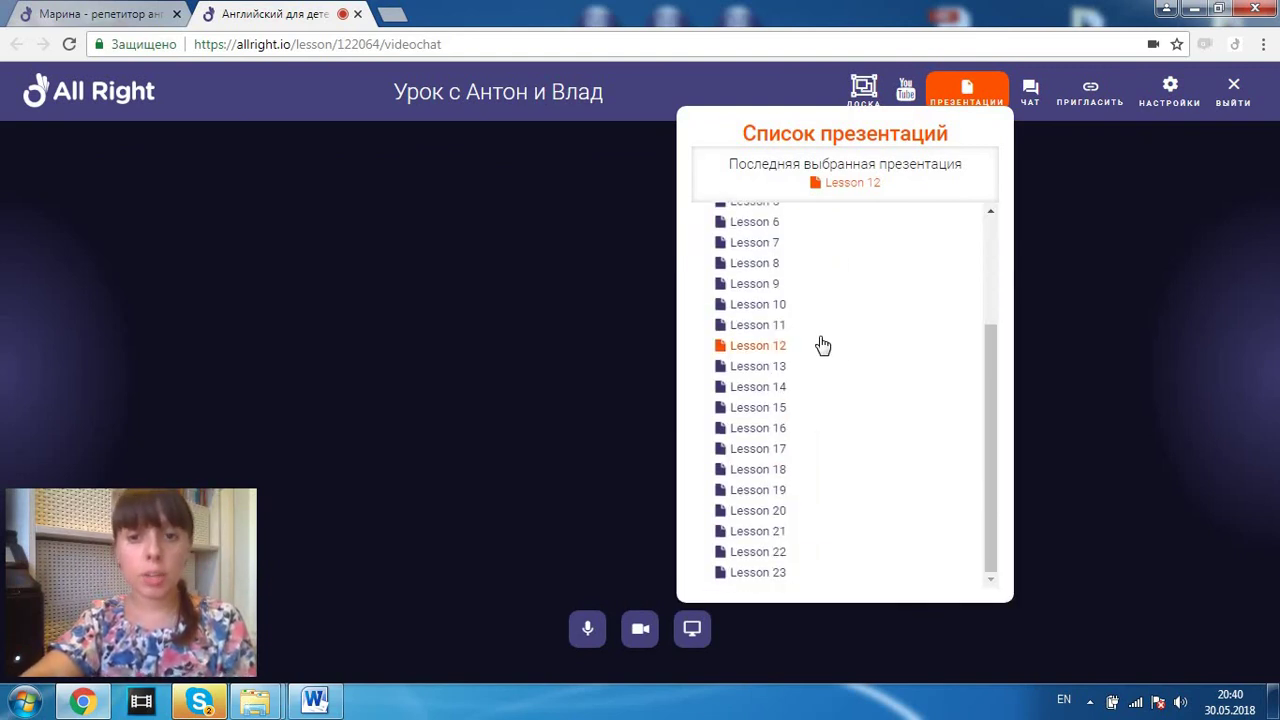
scroll(820, 342, "up", 3)
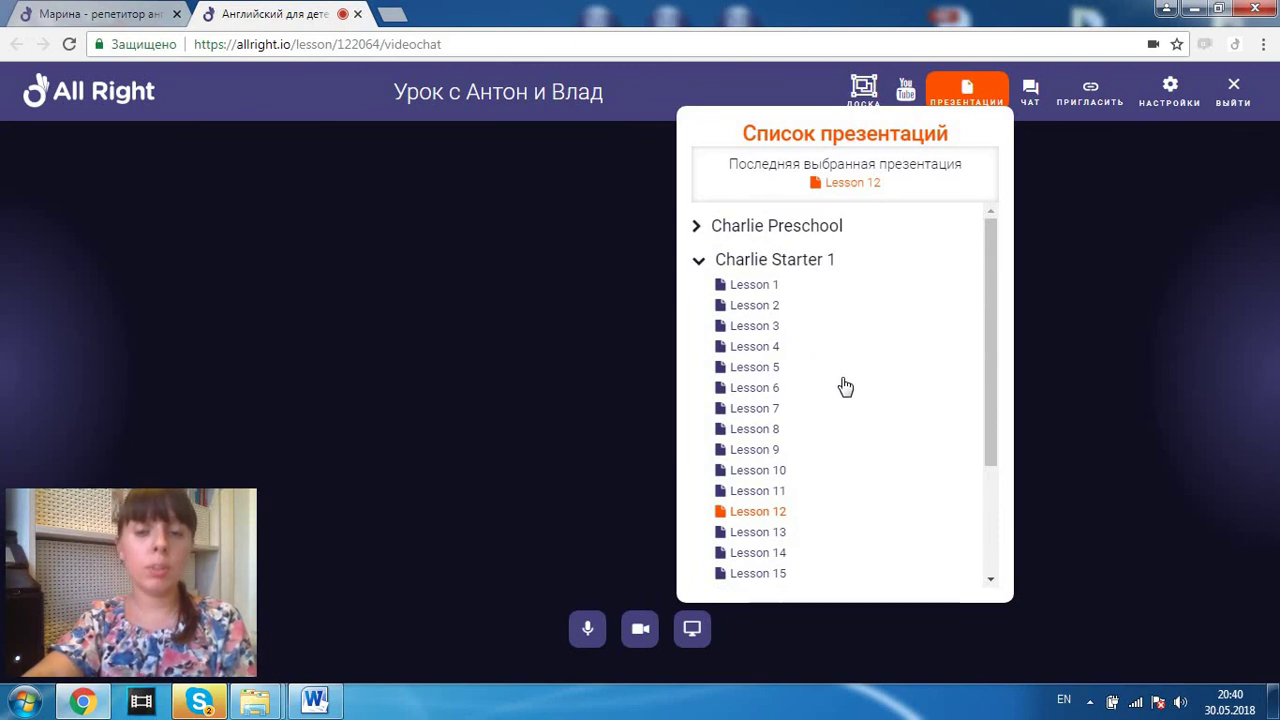
left_click(774, 293)
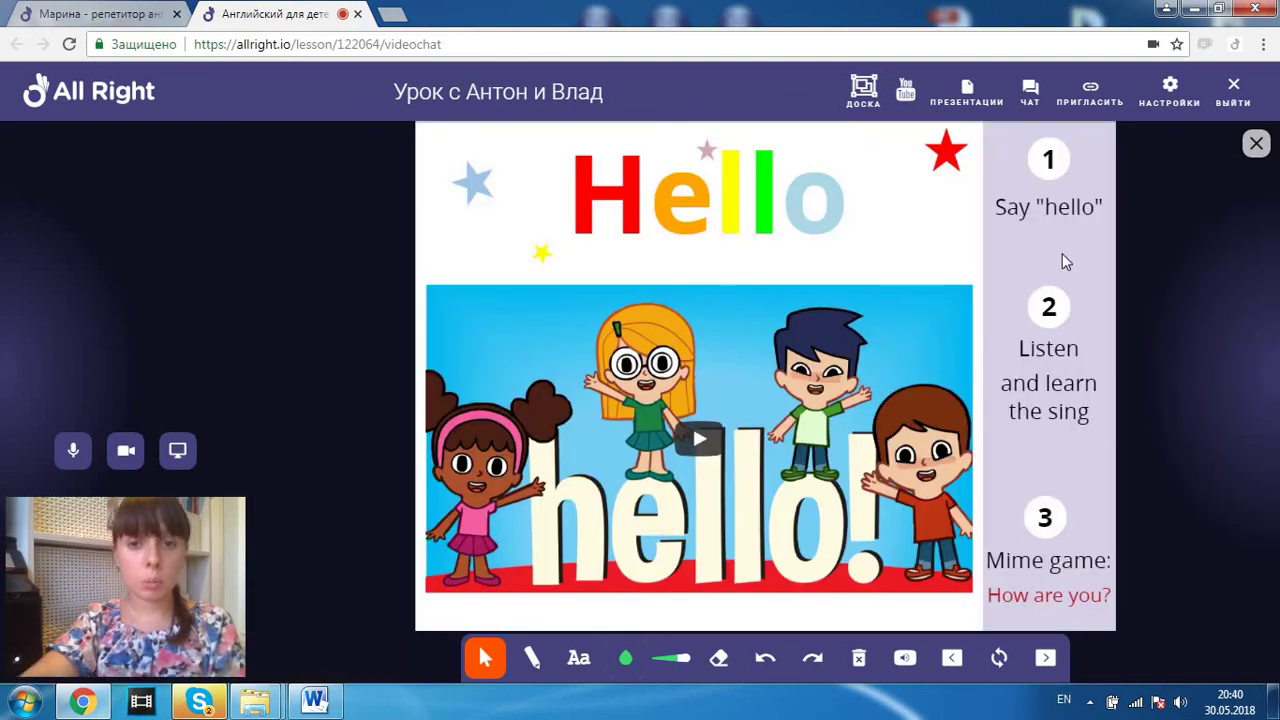
left_click(1045, 658)
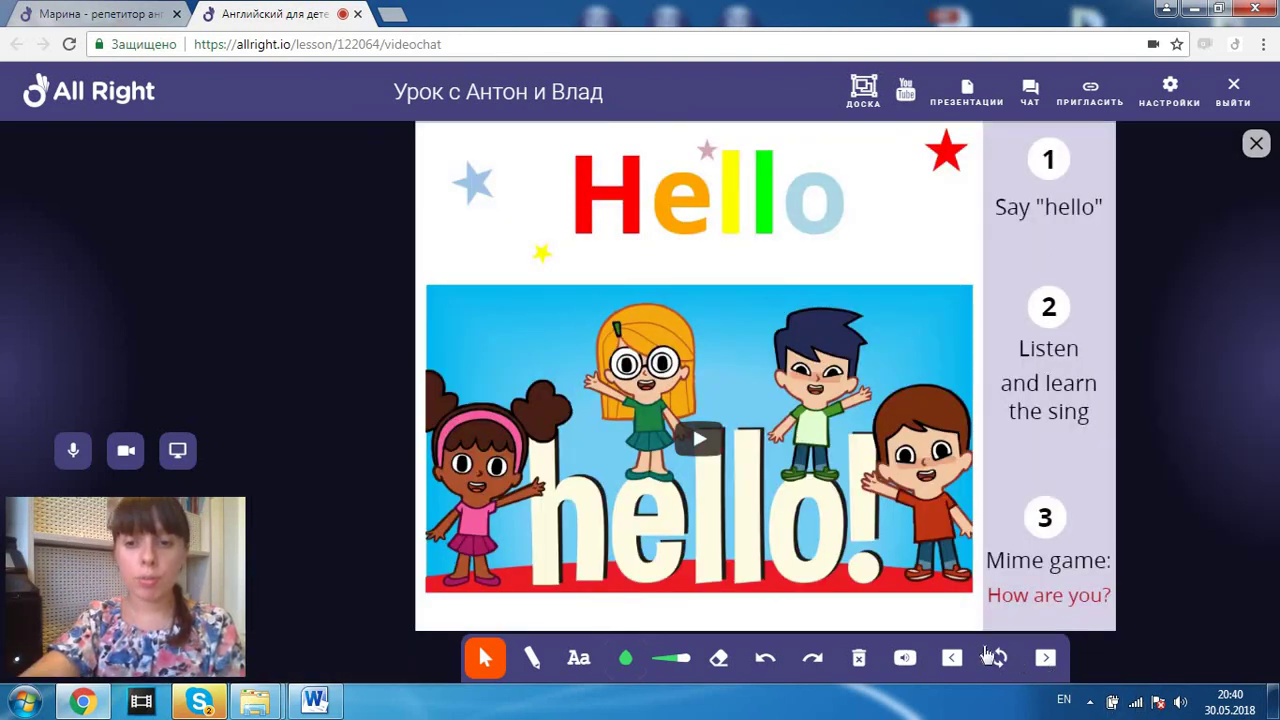
left_click(951, 658)
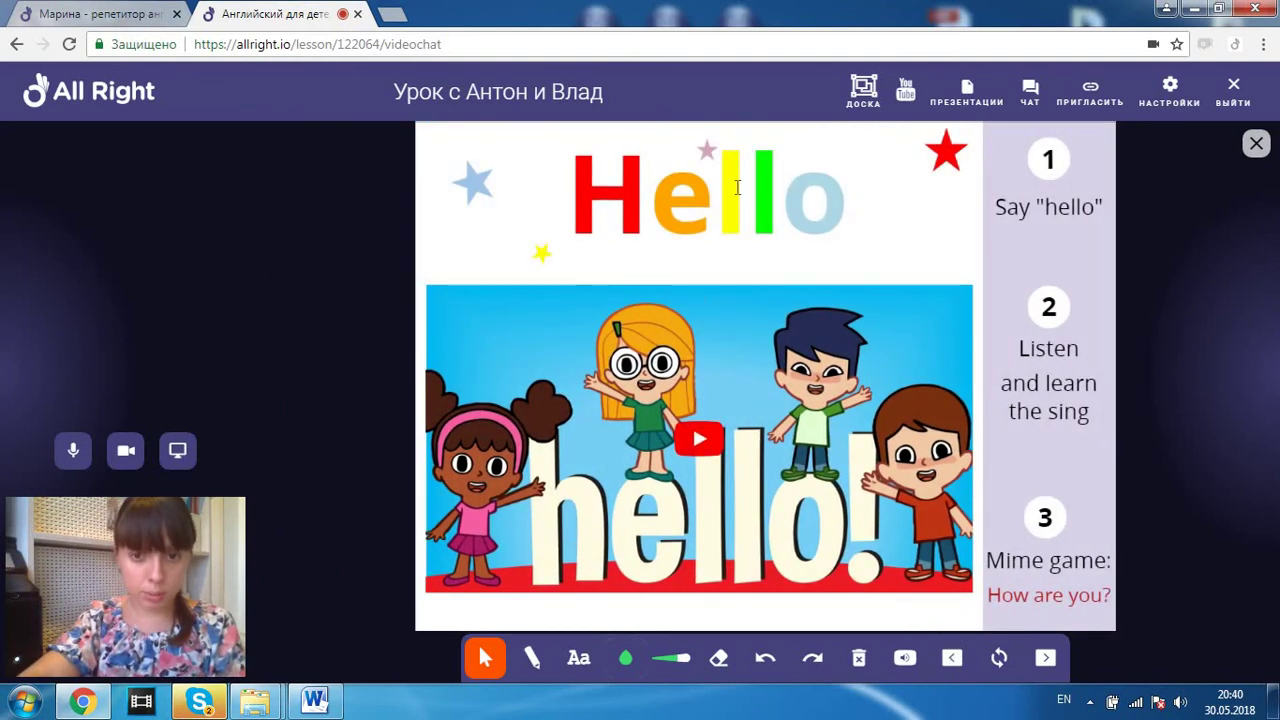
Step: Draw a green arc over the start of the Hello title and add the text "bfdn" above its end
left_click(532, 658)
mouse_move(490, 241)
left_mouse_down()
mouse_move(485, 227)
mouse_move(582, 234)
left_mouse_up()
left_click(588, 660)
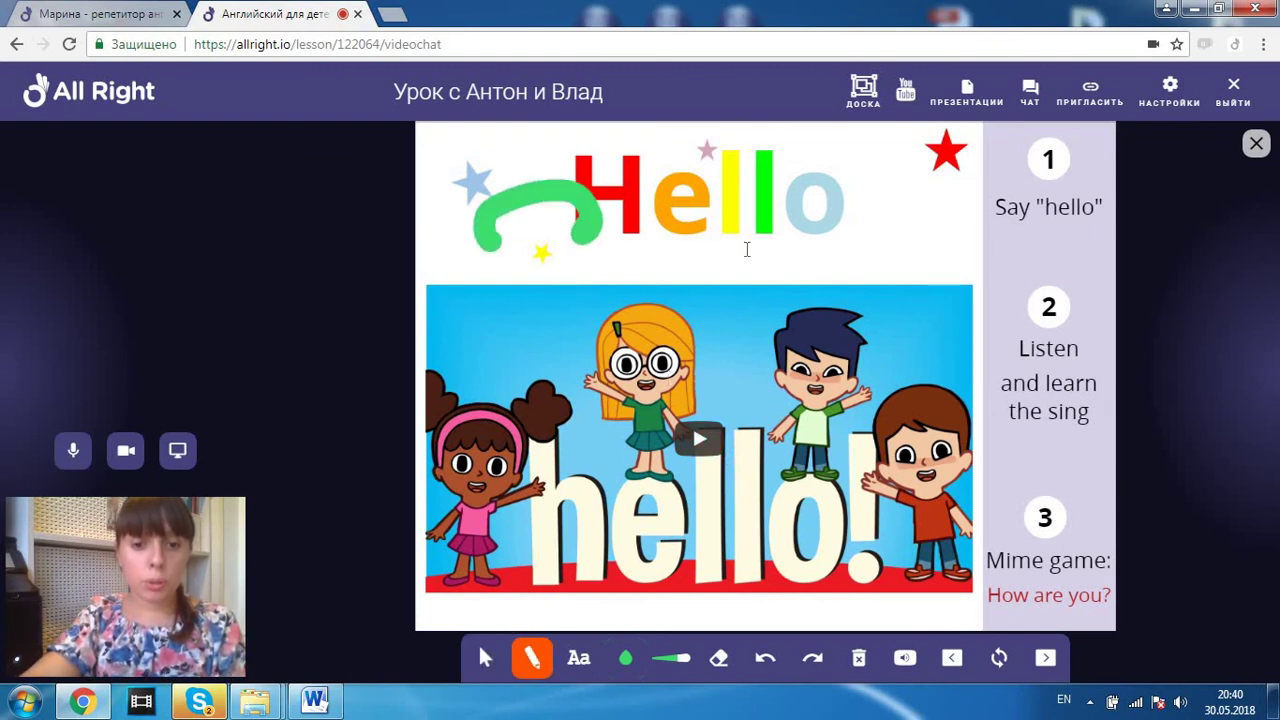
left_click(800, 150)
type("bfdn")
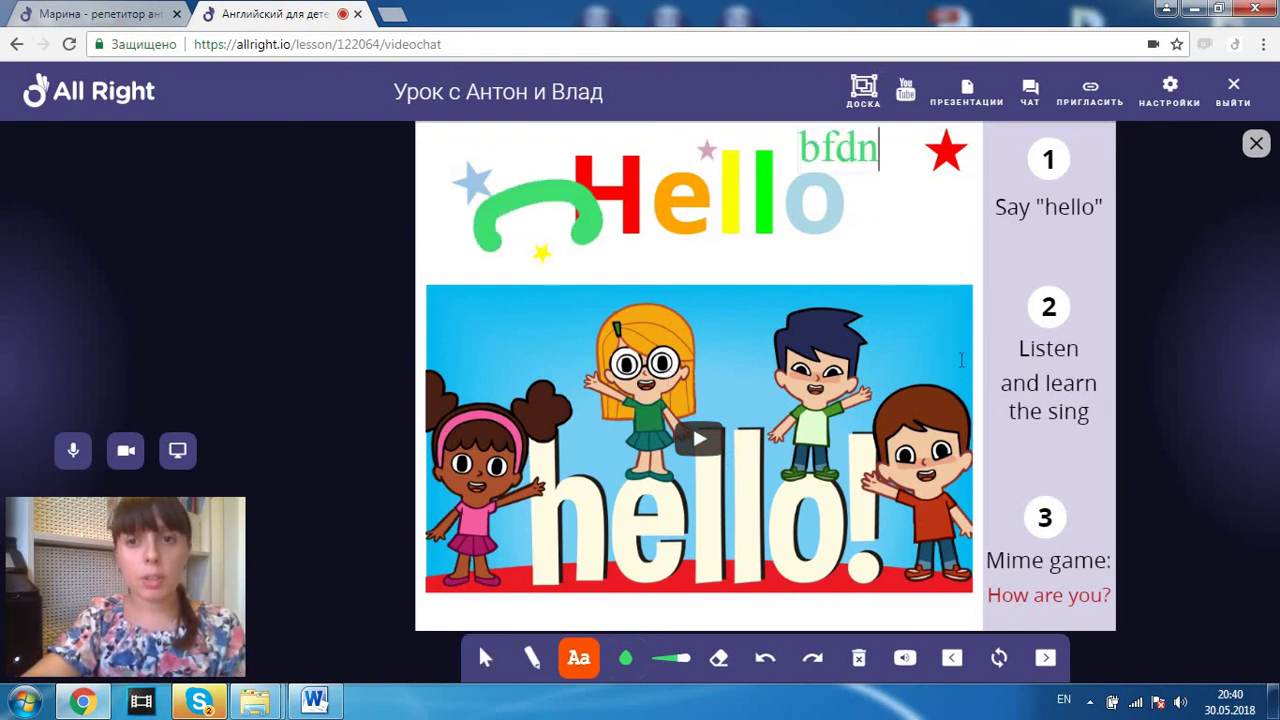
Step: Clear all annotations from the Hello slide and close the presentation
left_click(859, 658)
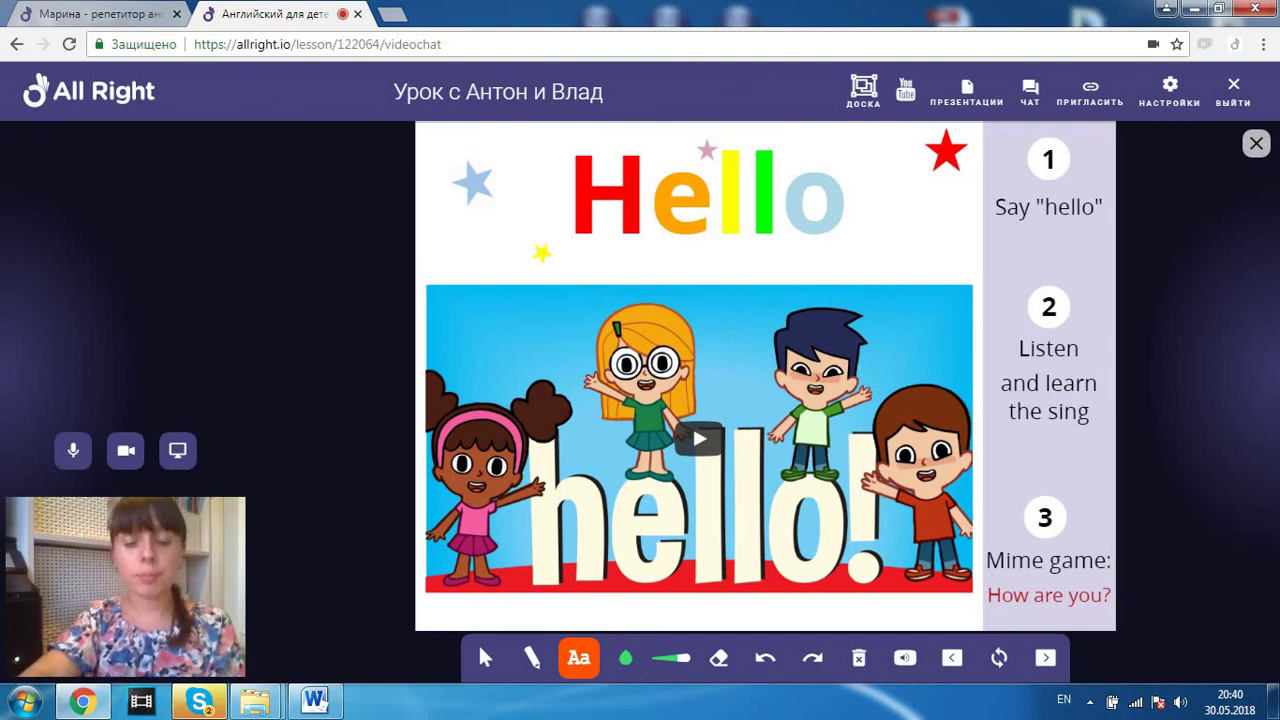
left_click(1256, 143)
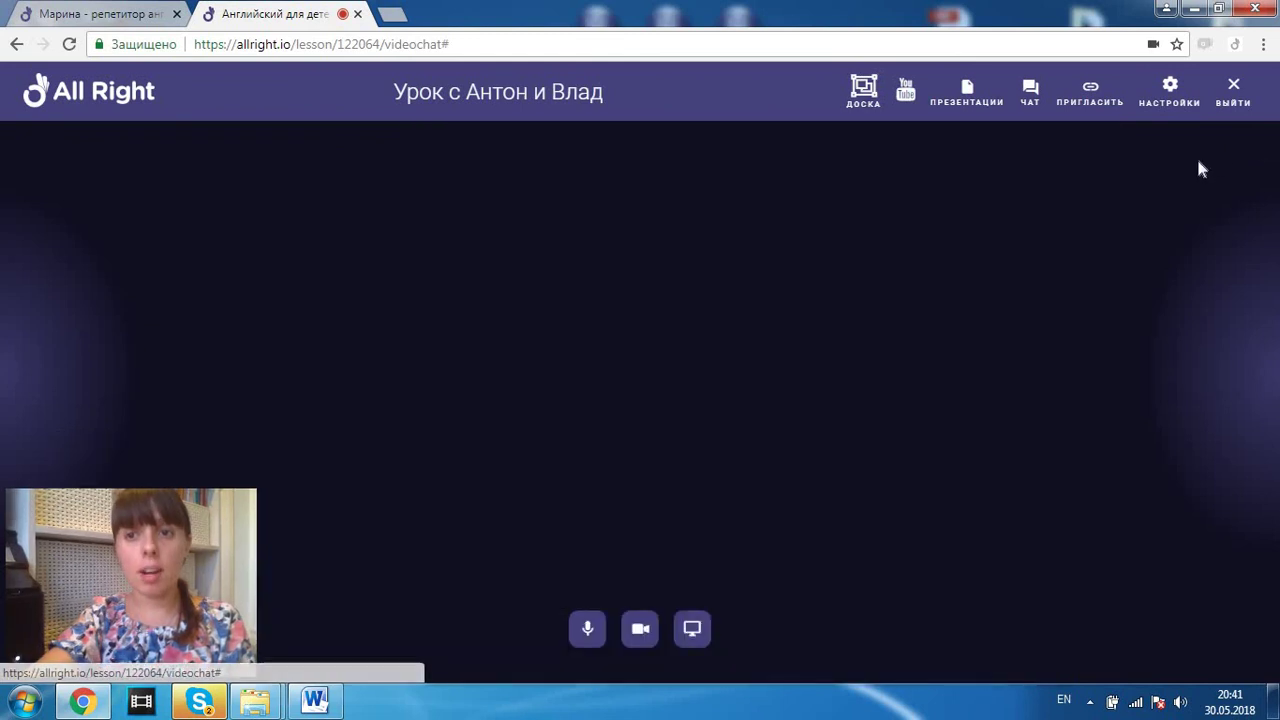